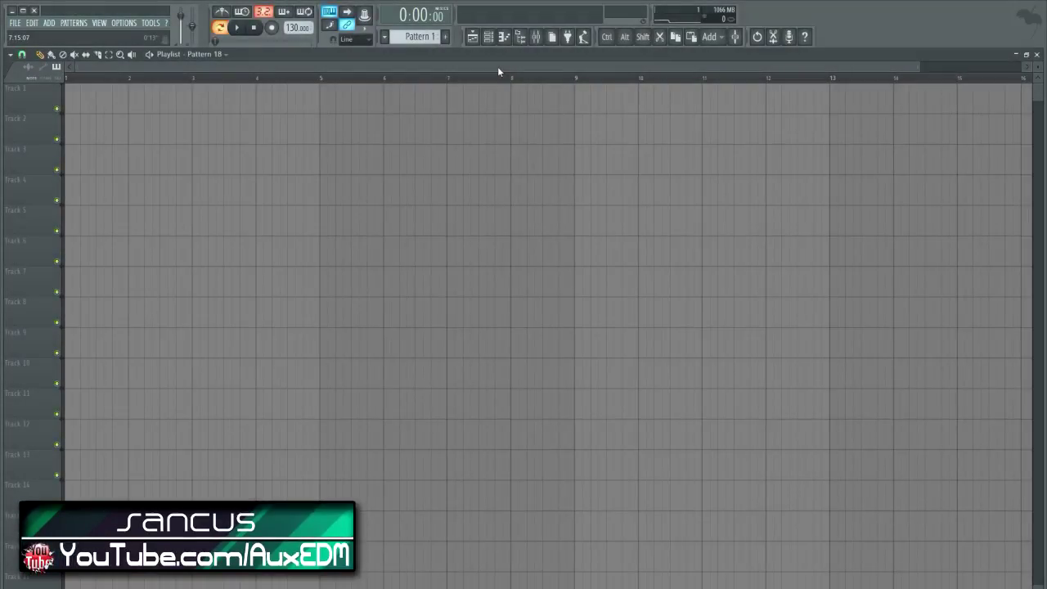
Show all channel groups in the channel rack and add a Serum_x64 instrument channel.
click(504, 36)
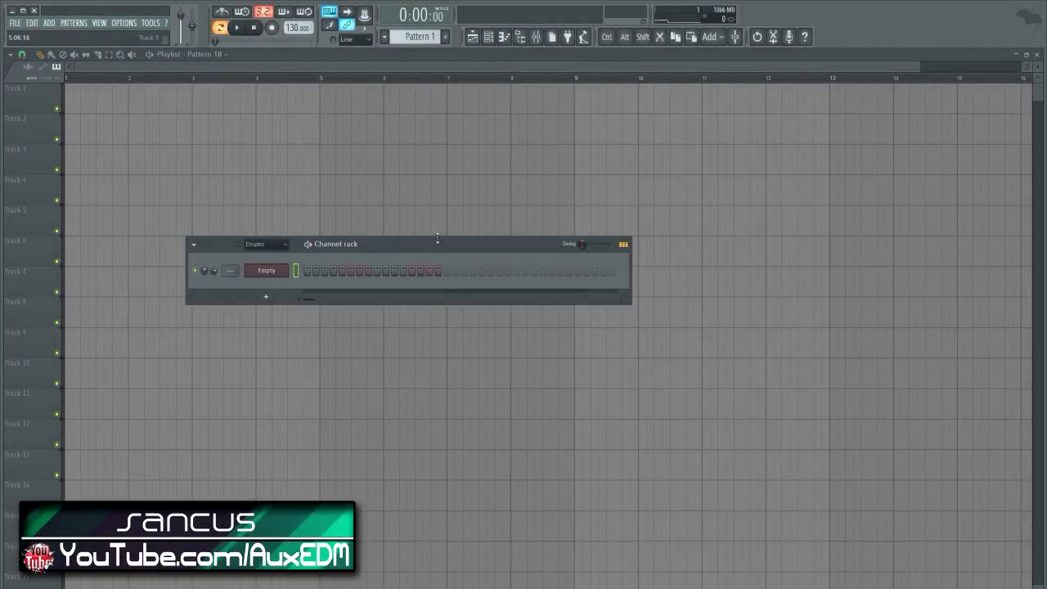
drag(412, 250, 468, 202)
click(323, 195)
click(321, 206)
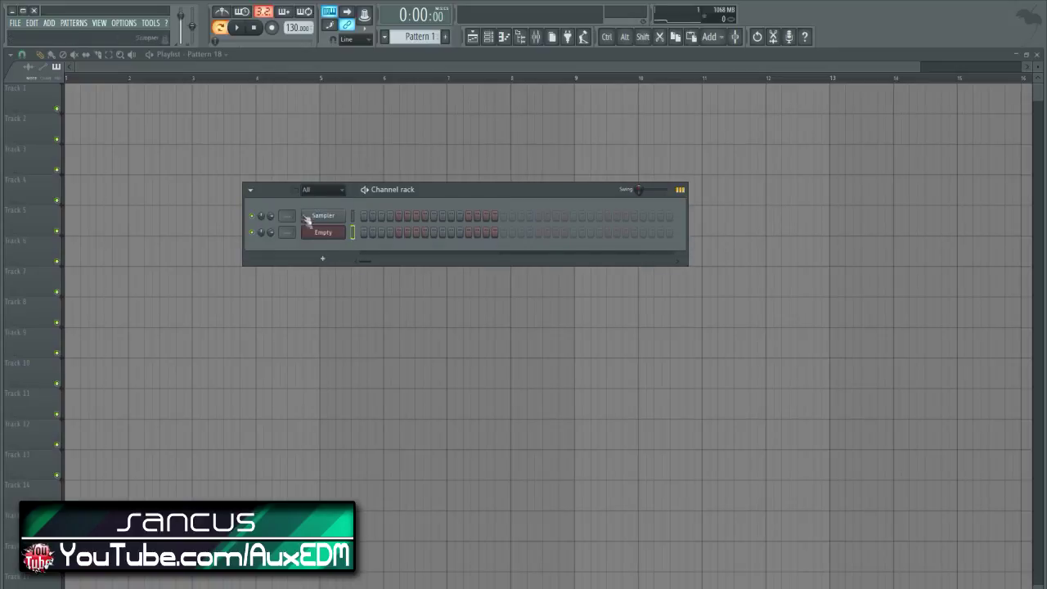
click(320, 262)
click(350, 232)
drag(296, 141, 485, 120)
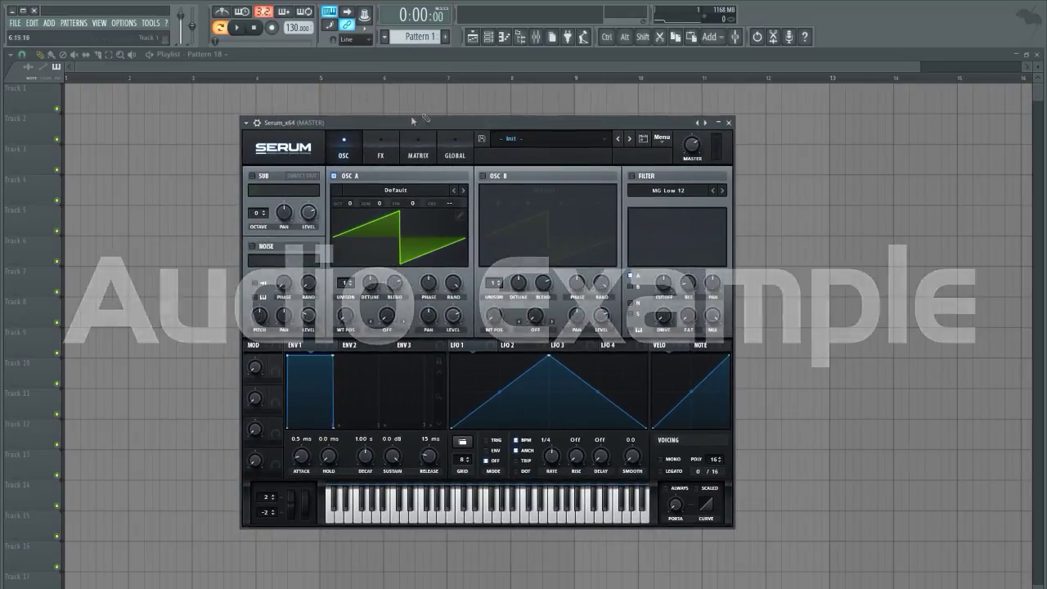
Load the spectral wavetable Trilobyte 3 [SL] into oscillator A and set its octave to -2.
click(399, 191)
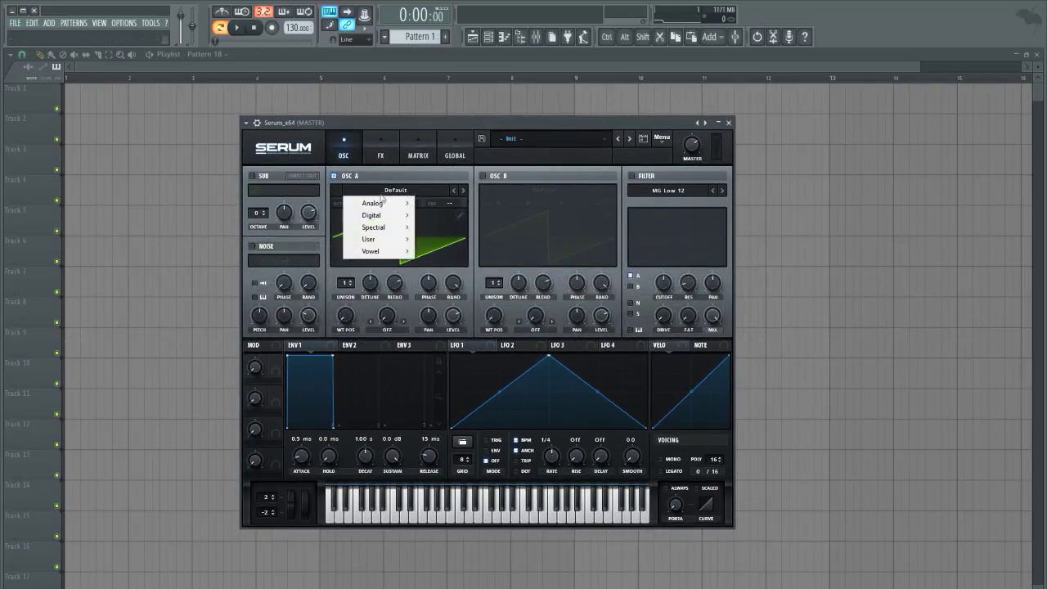
mouse_move(374, 228)
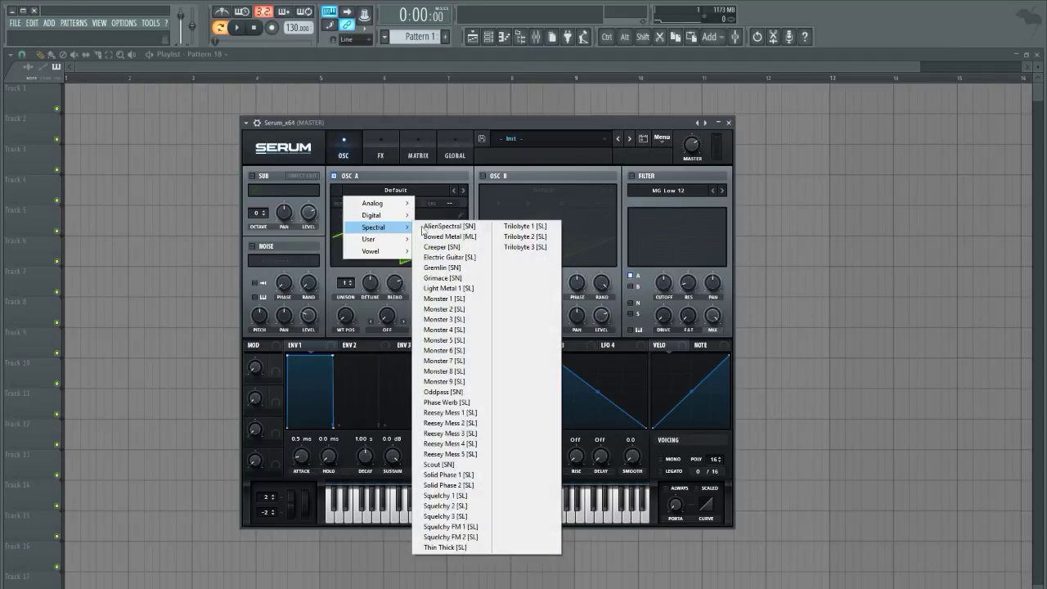
click(541, 248)
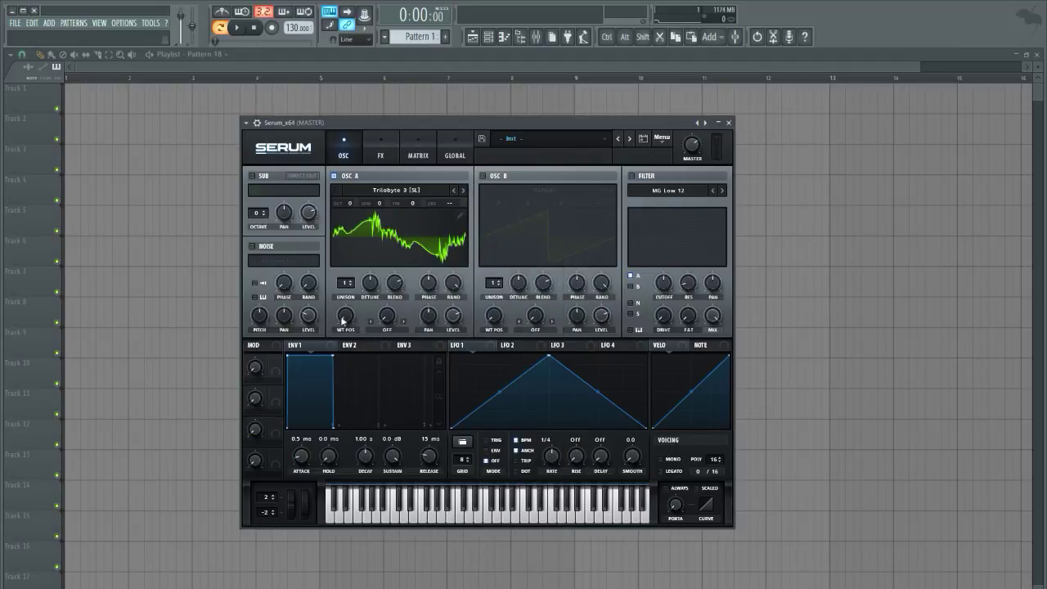
key(v)
mouse_move(342, 322)
mouse_down()
mouse_move(360, 264)
mouse_move(351, 248)
mouse_move(343, 321)
mouse_up()
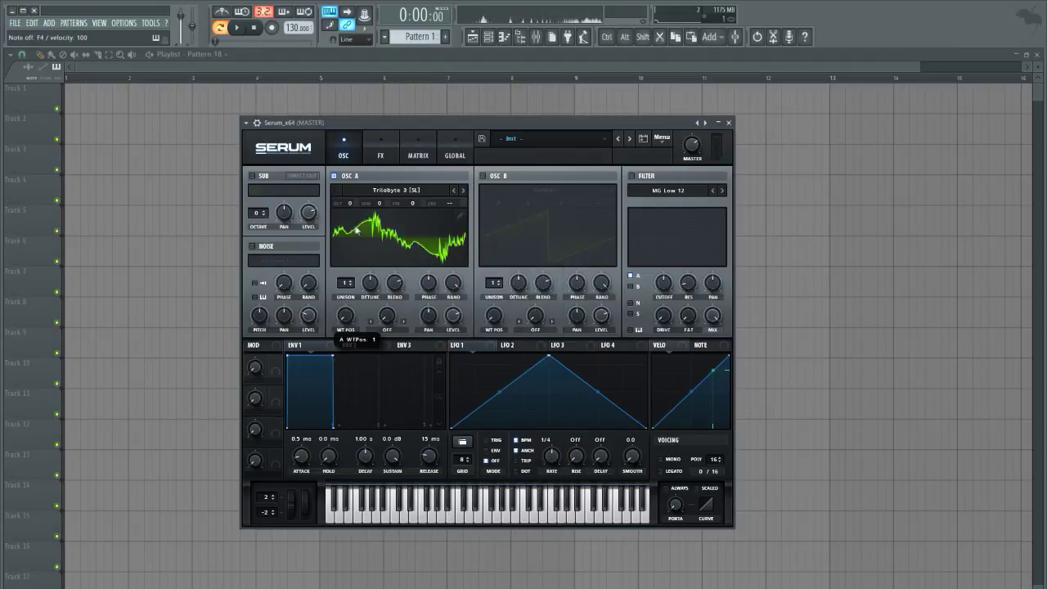
drag(350, 207, 348, 229)
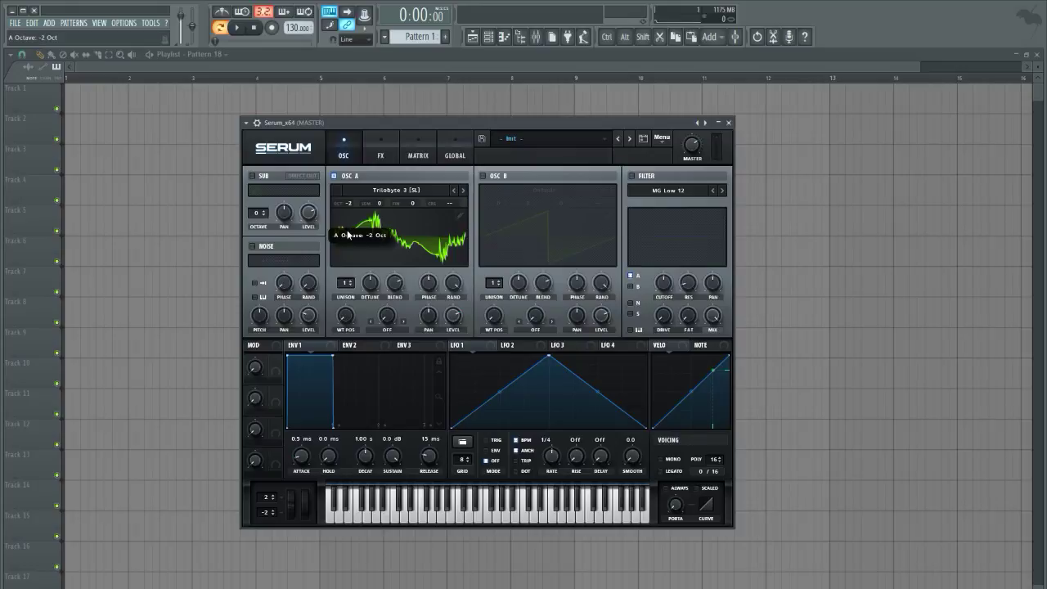
Audition oscillator A while sweeping its wavetable position up to 87 and back down to 1.
key(v)
drag(340, 319, 343, 285)
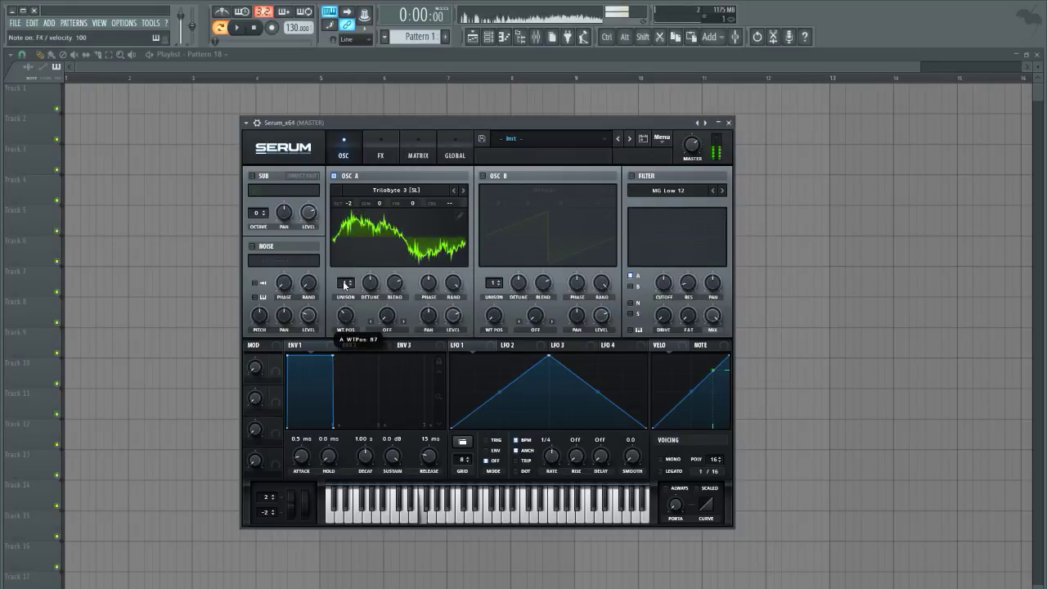
key(XF86AudioLowerVolume)
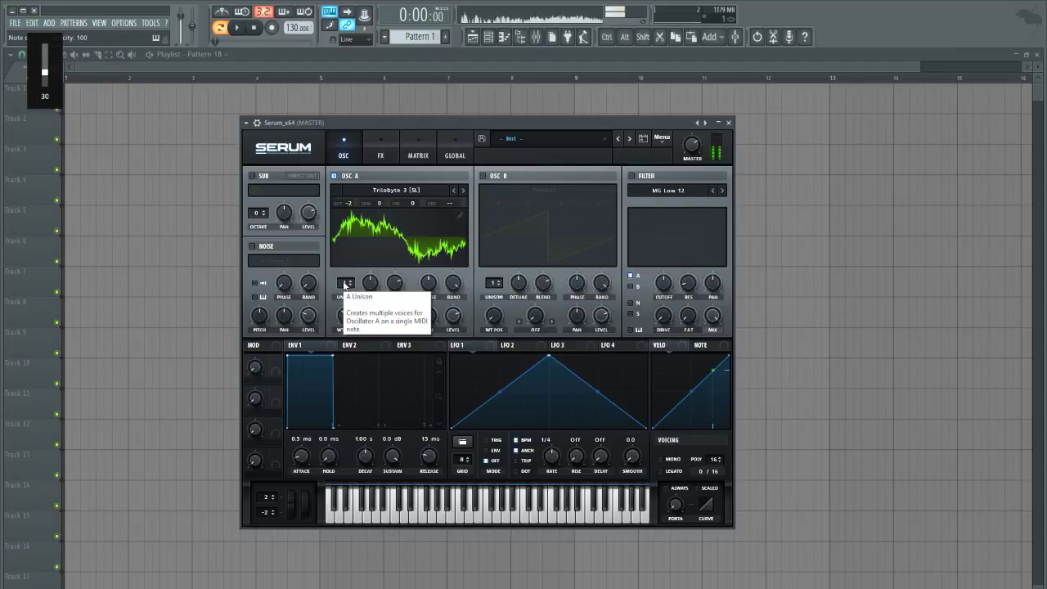
mouse_move(345, 314)
mouse_down()
mouse_move(353, 283)
mouse_move(340, 328)
mouse_move(336, 308)
mouse_up()
key(v)
scroll(337, 310, down, 10)
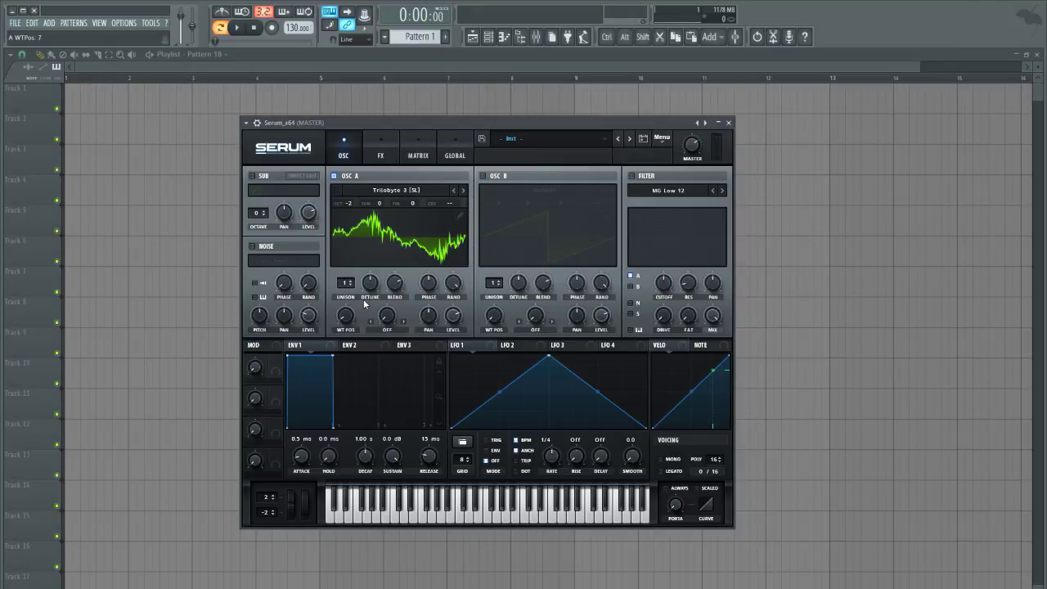
drag(352, 320, 336, 346)
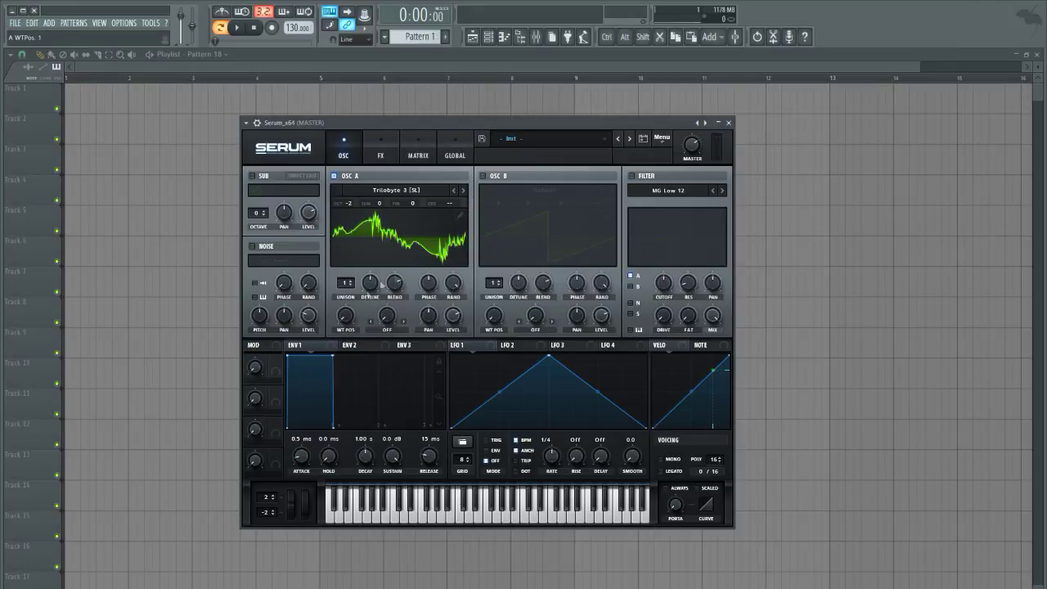
drag(347, 323, 315, 346)
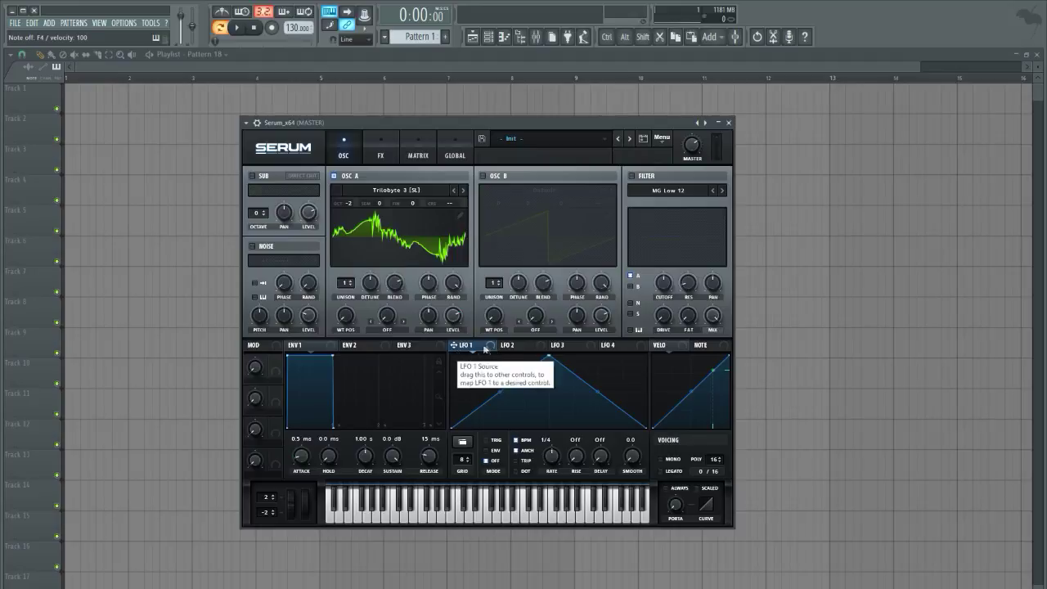
Assign LFO 1 to oscillator A's wavetable position and reshape its curve with an early peak and a long, rounded fall.
drag(478, 347, 338, 308)
key(v)
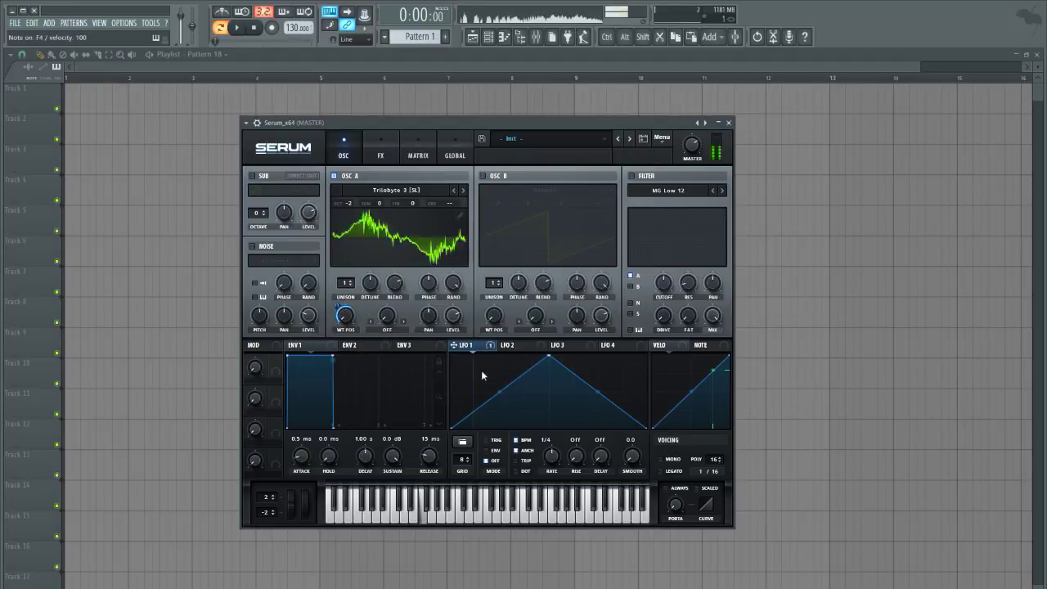
drag(548, 364, 475, 344)
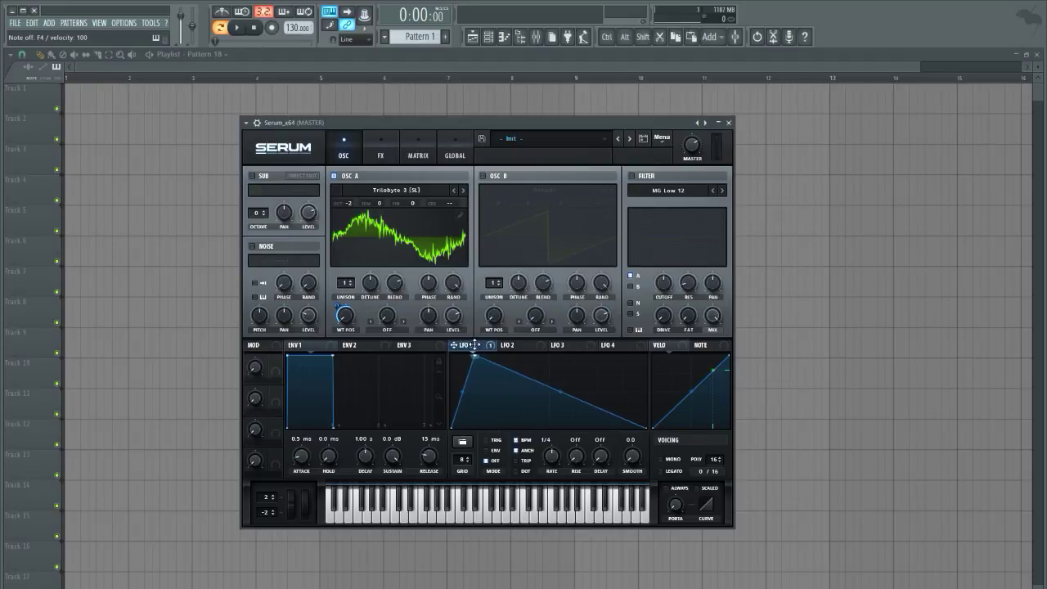
drag(561, 394, 561, 418)
double_click(488, 369)
drag(488, 369, 513, 354)
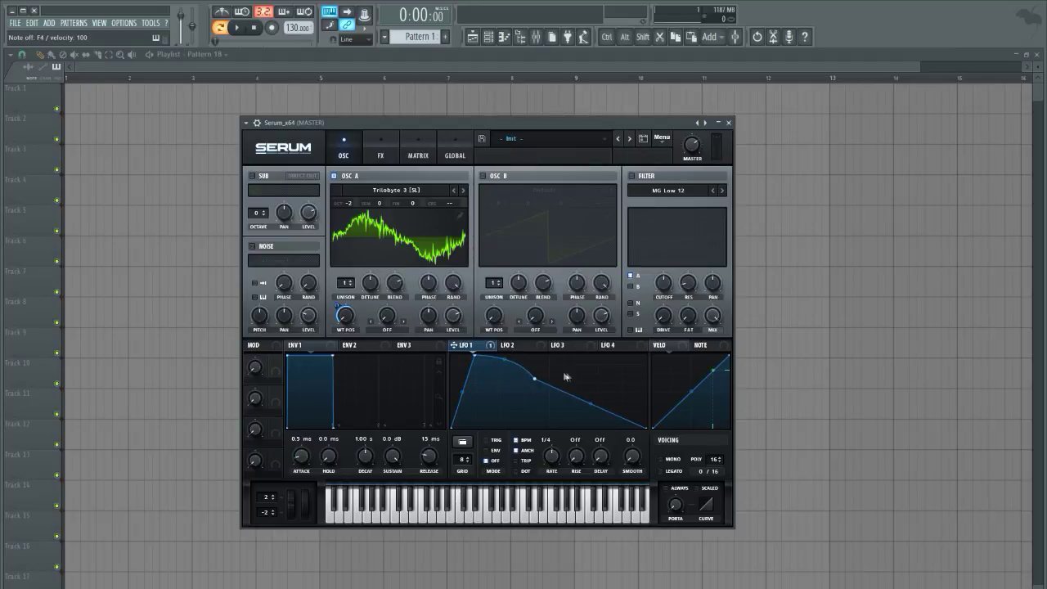
drag(535, 378, 605, 380)
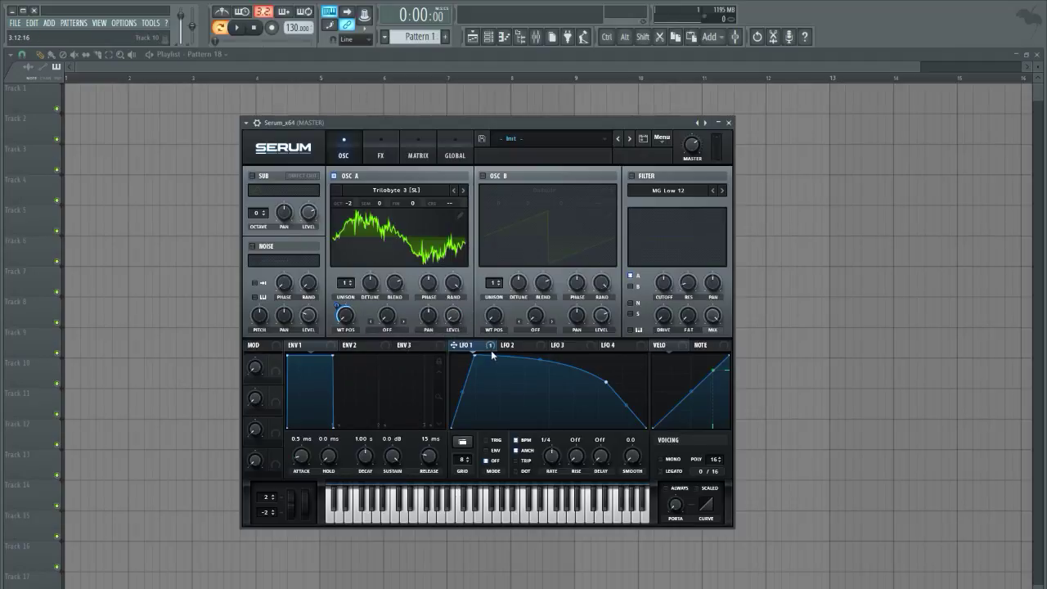
Assign LFO 2 to oscillator A's level and bend both of its slopes outward into a dome-shaped curve.
click(522, 347)
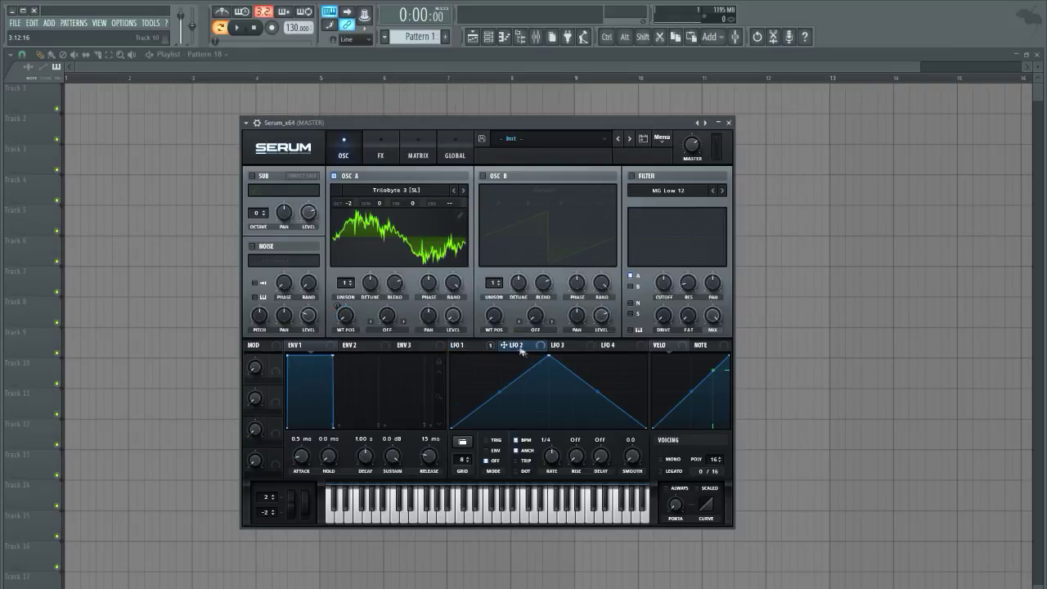
drag(445, 318, 449, 317)
drag(549, 356, 549, 330)
drag(506, 390, 506, 381)
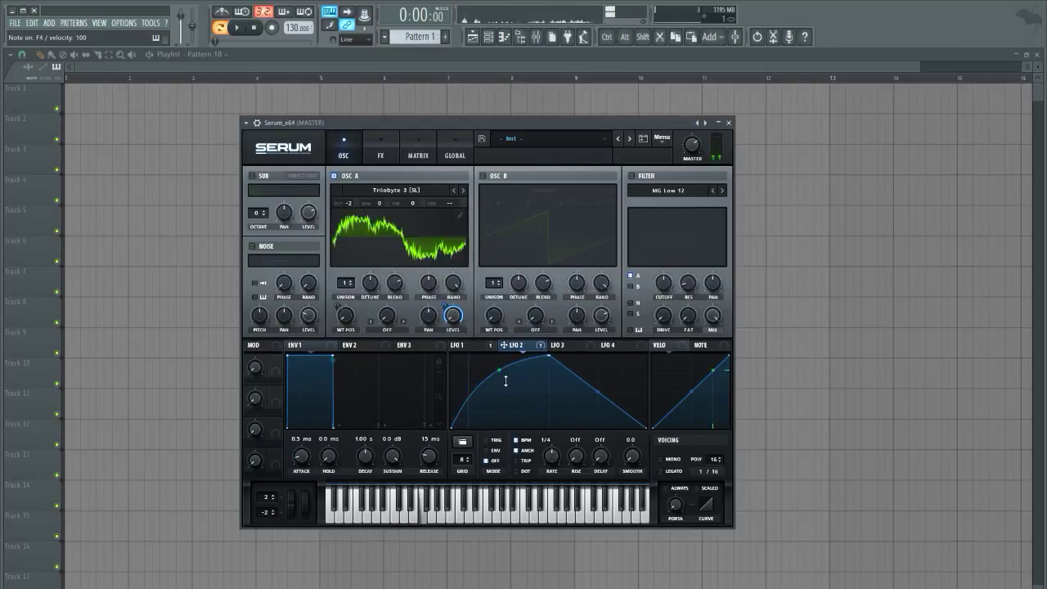
drag(599, 396, 600, 383)
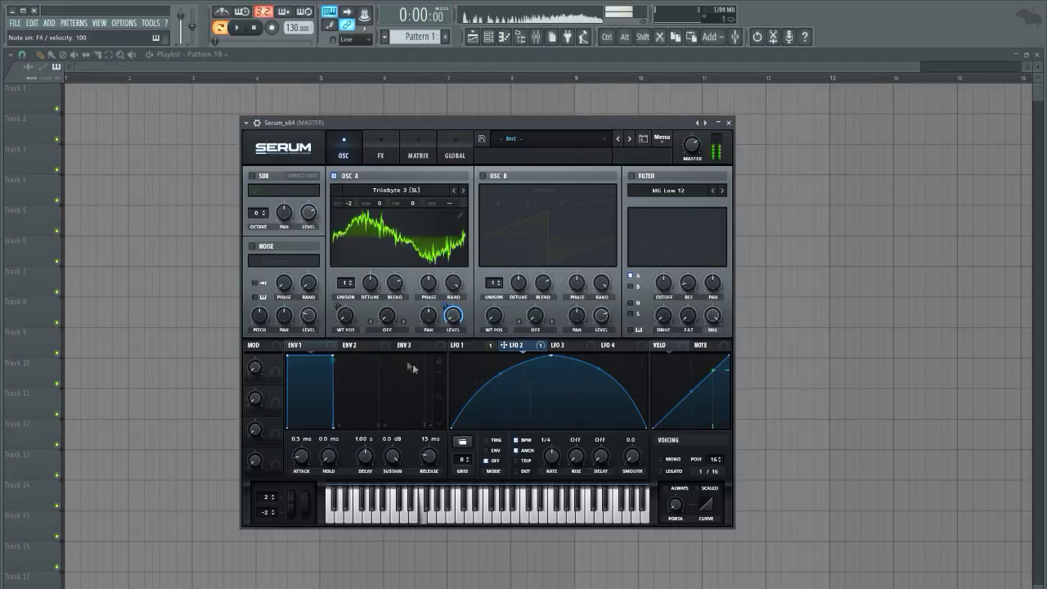
Set both LFO 1 and LFO 2 to TRIG mode.
click(466, 345)
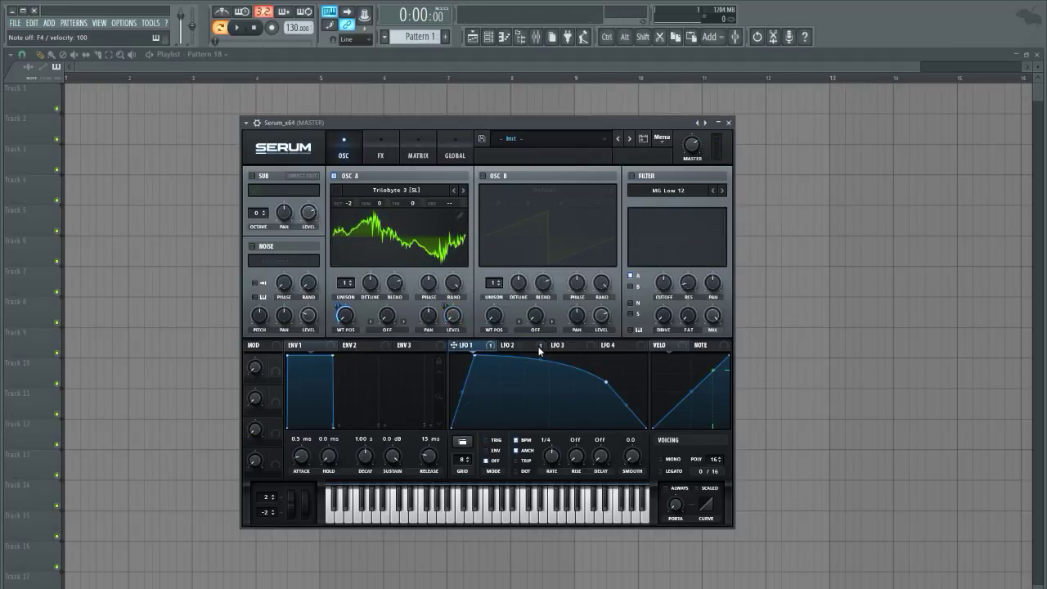
click(498, 442)
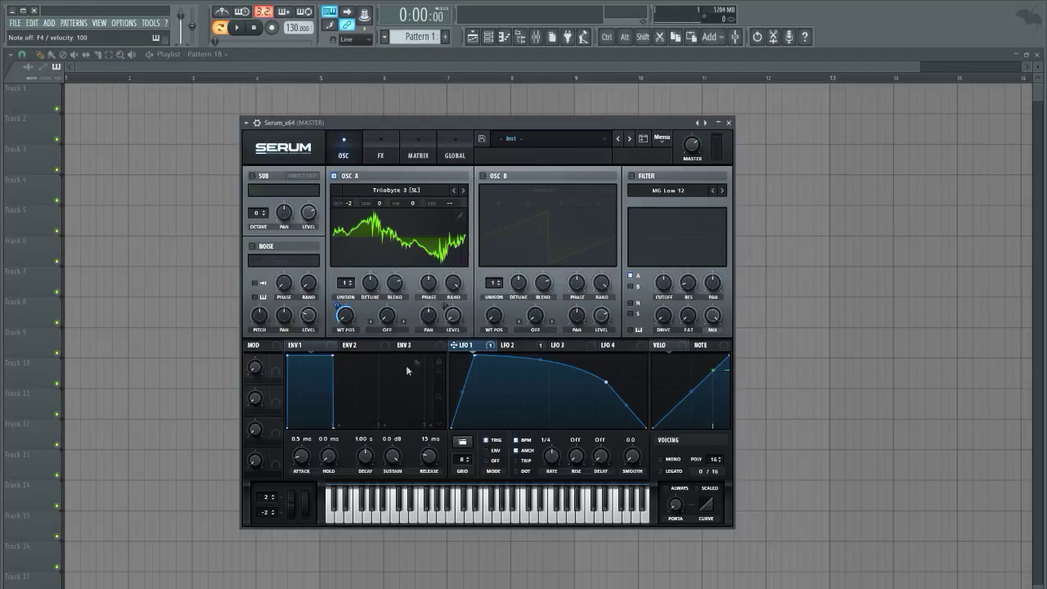
click(507, 345)
click(465, 345)
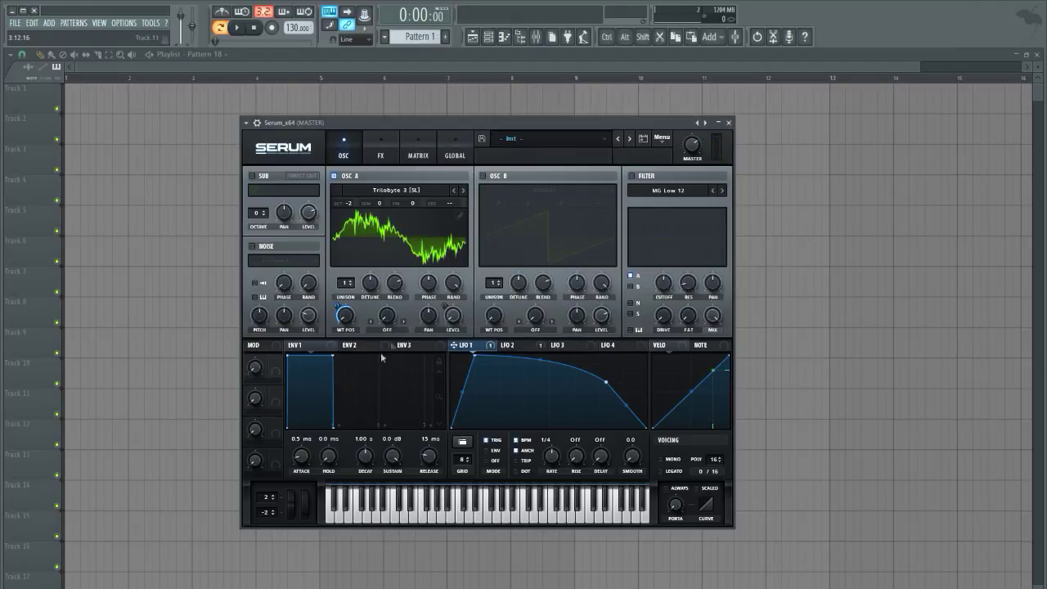
Set oscillator A's unison to 16 voices and lower its detune.
drag(345, 282, 381, 105)
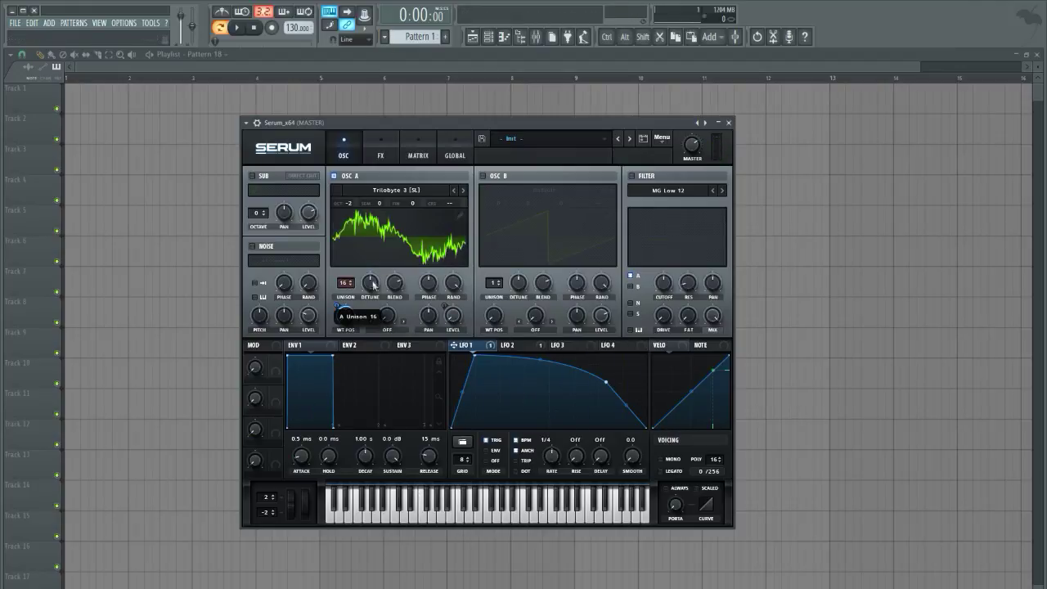
mouse_move(372, 285)
mouse_down()
mouse_move(367, 300)
mouse_move(377, 294)
mouse_move(370, 284)
mouse_up()
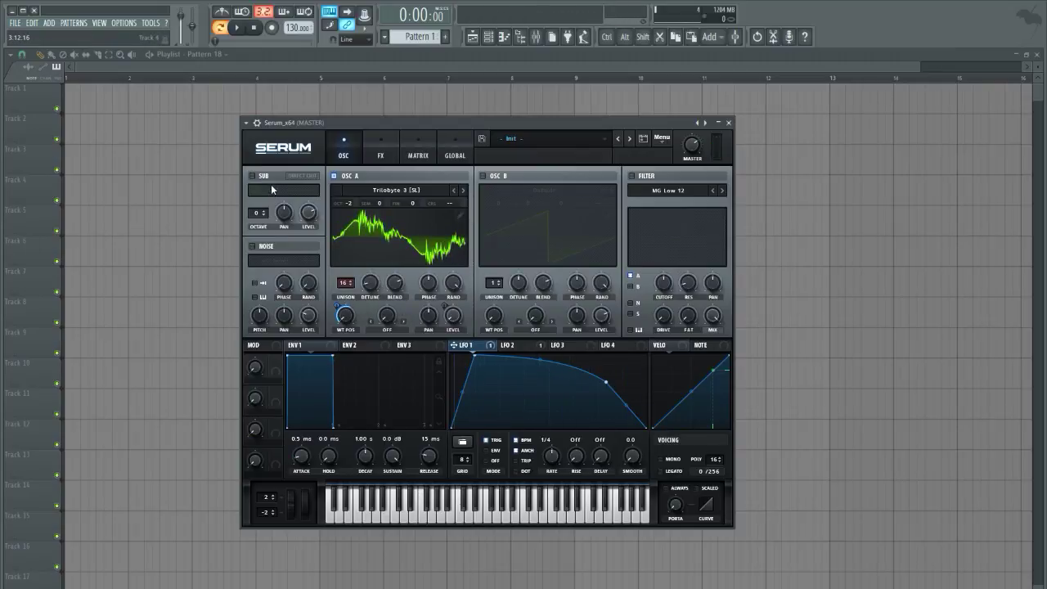
Enable the sub oscillator, set its octave to -2, adjust its level and audition the sound.
click(252, 175)
click(264, 216)
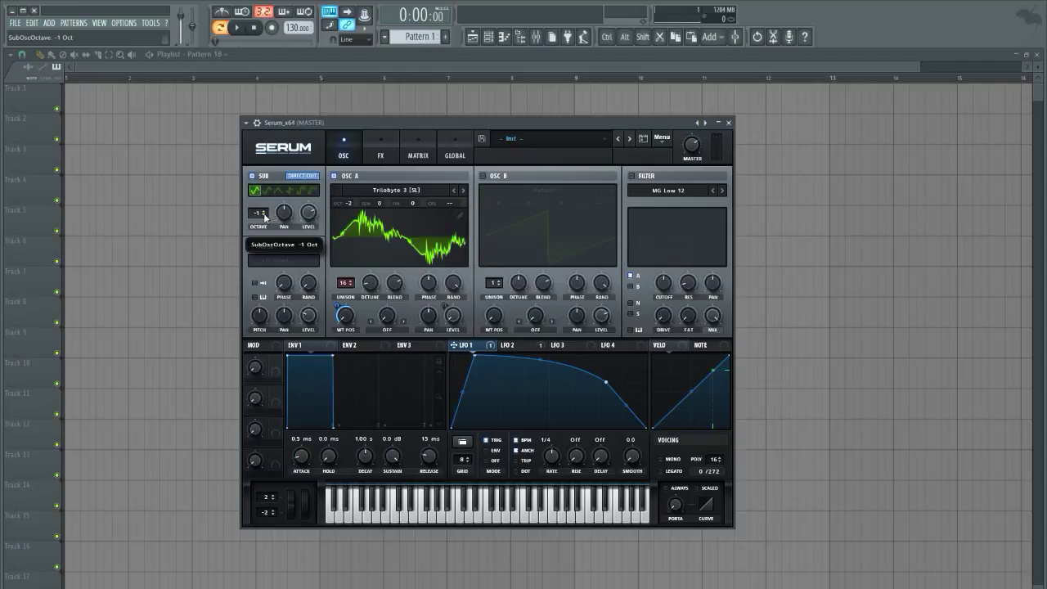
drag(311, 218, 314, 208)
key(v)
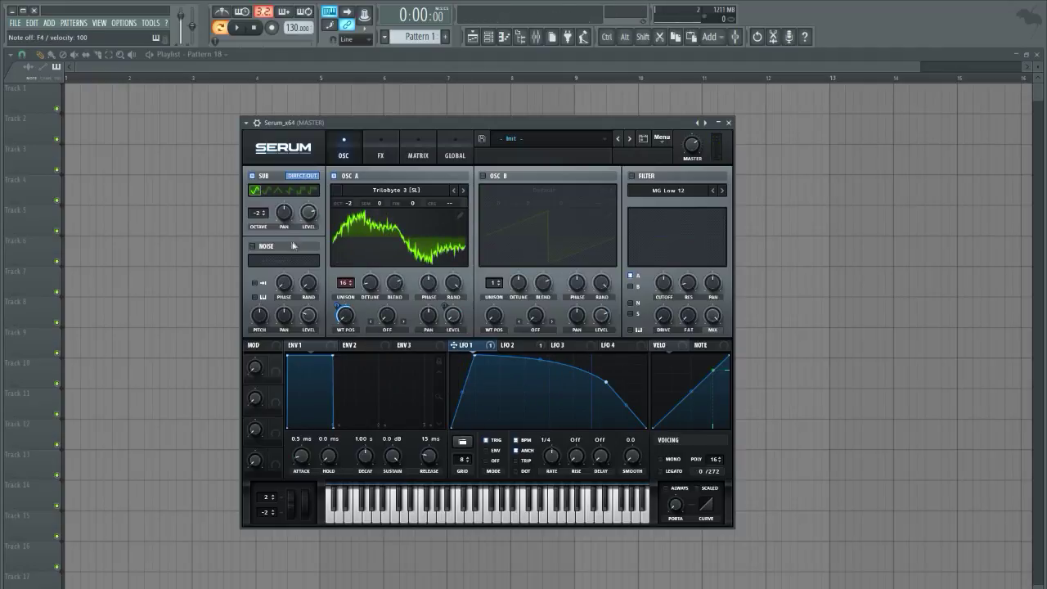
Assign envelope 2 to the sub oscillator's level with a modulation amount of 72.
click(351, 344)
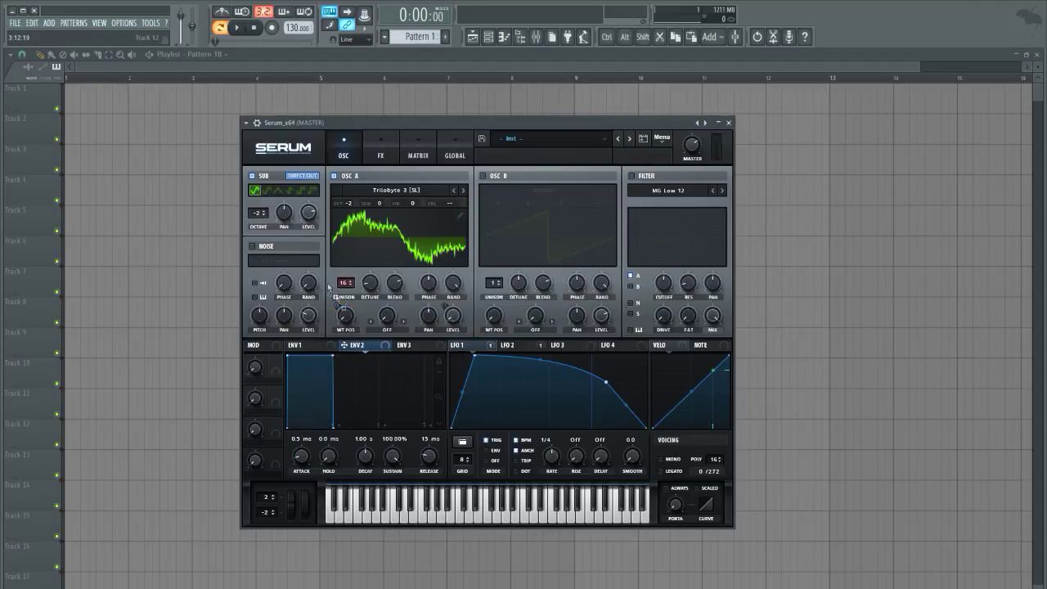
drag(327, 210, 309, 170)
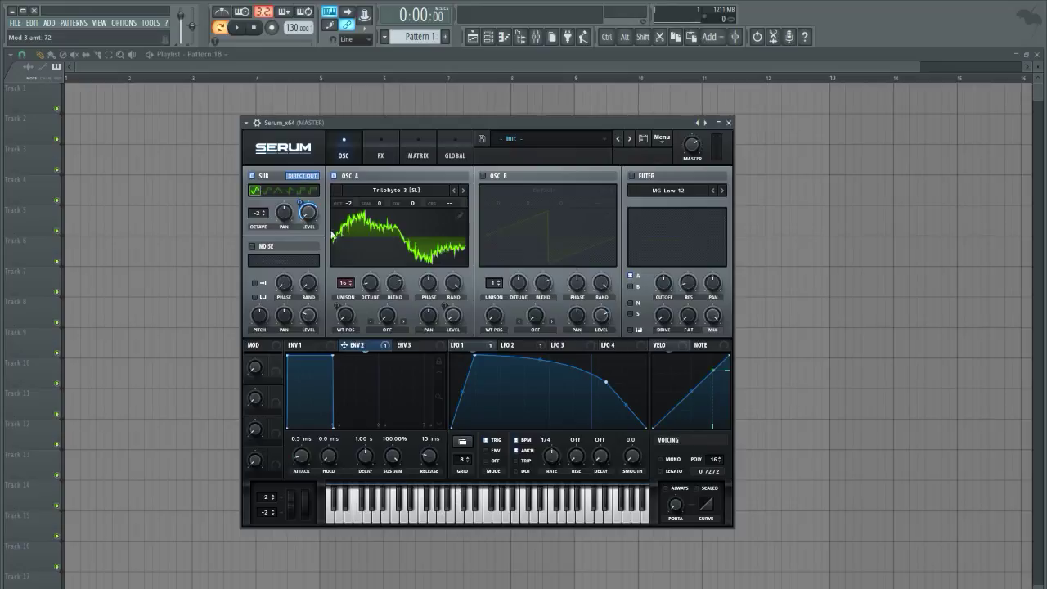
click(516, 345)
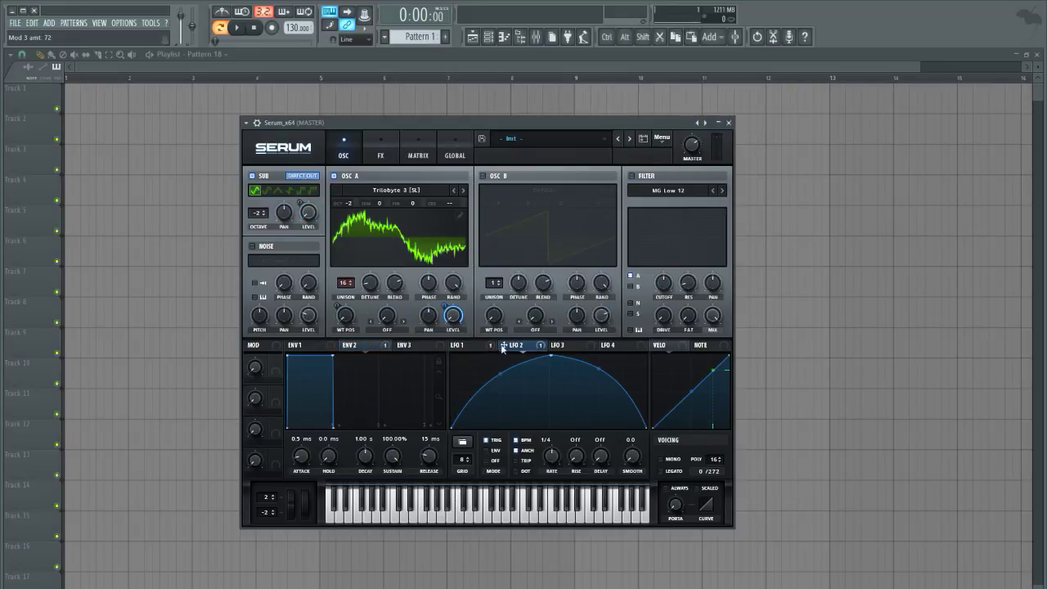
click(463, 345)
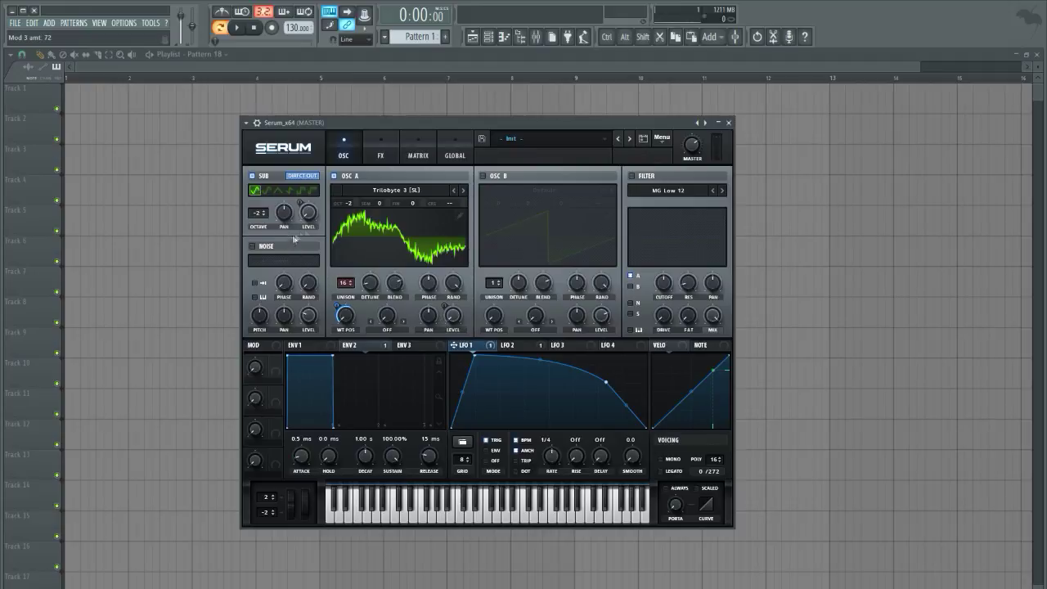
Set envelope 2's attack to 344 ms and audition the sound with the notes F4 and E4.
click(351, 344)
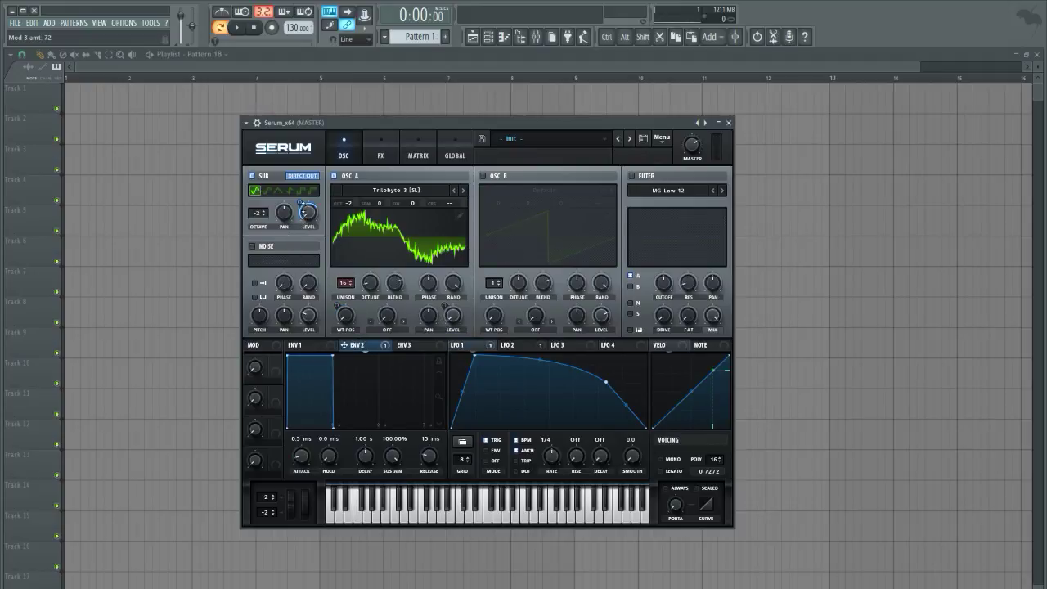
drag(314, 455, 309, 414)
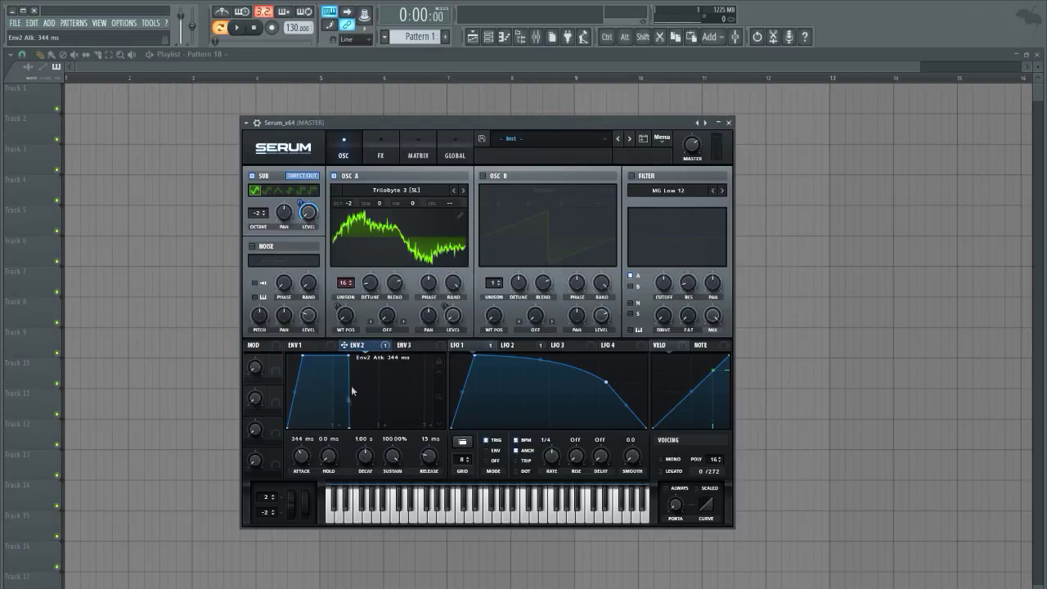
key(v)
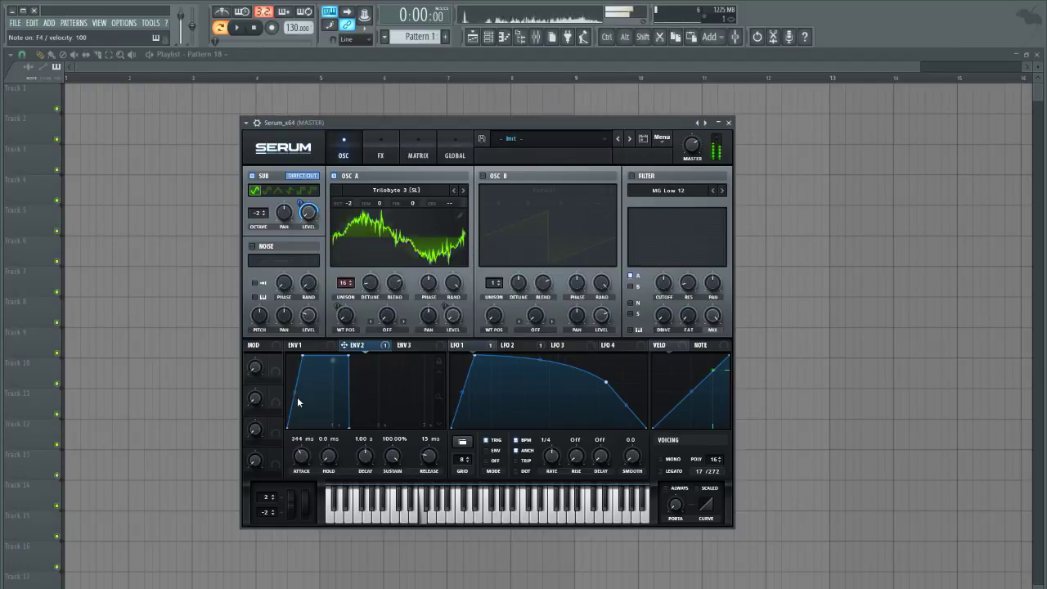
key(c)
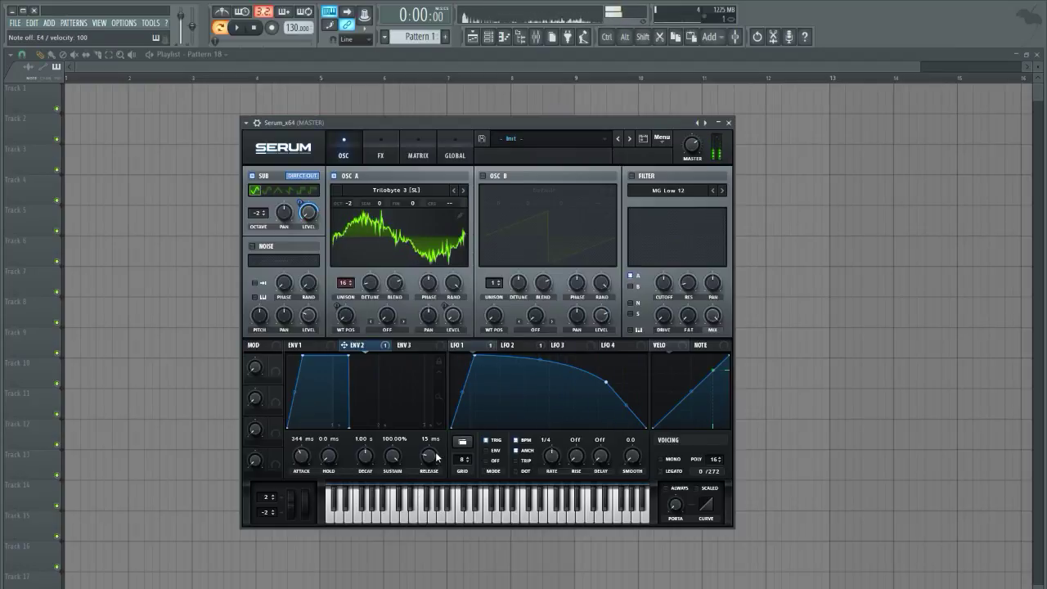
Set envelope 2's release to 34 ms and audition the sound with the notes F4 and A#4.
key(v)
drag(436, 457, 415, 489)
key(v)
key(n)
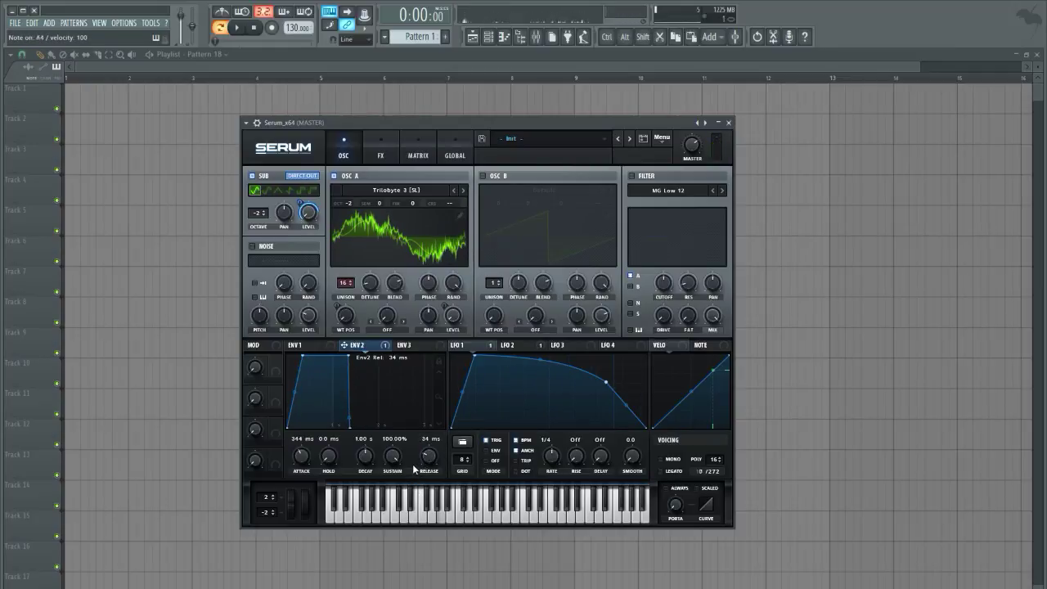
key(v)
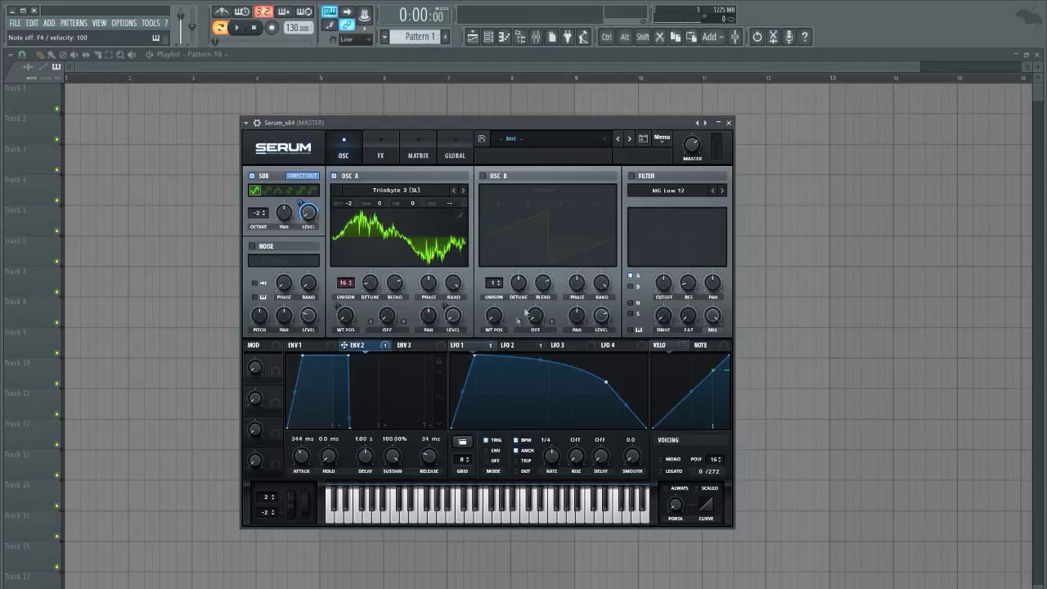
Enable oscillator B, set its warp mode to Bend - and modulate the warp amount with LFO 1.
click(483, 176)
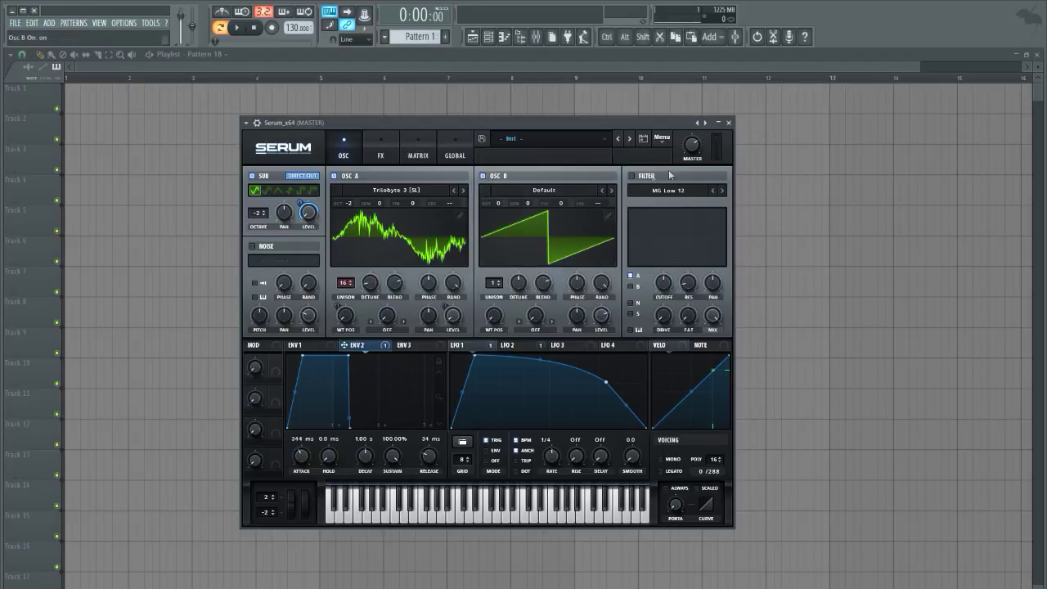
click(543, 330)
click(571, 141)
drag(535, 317, 508, 169)
double_click(533, 317)
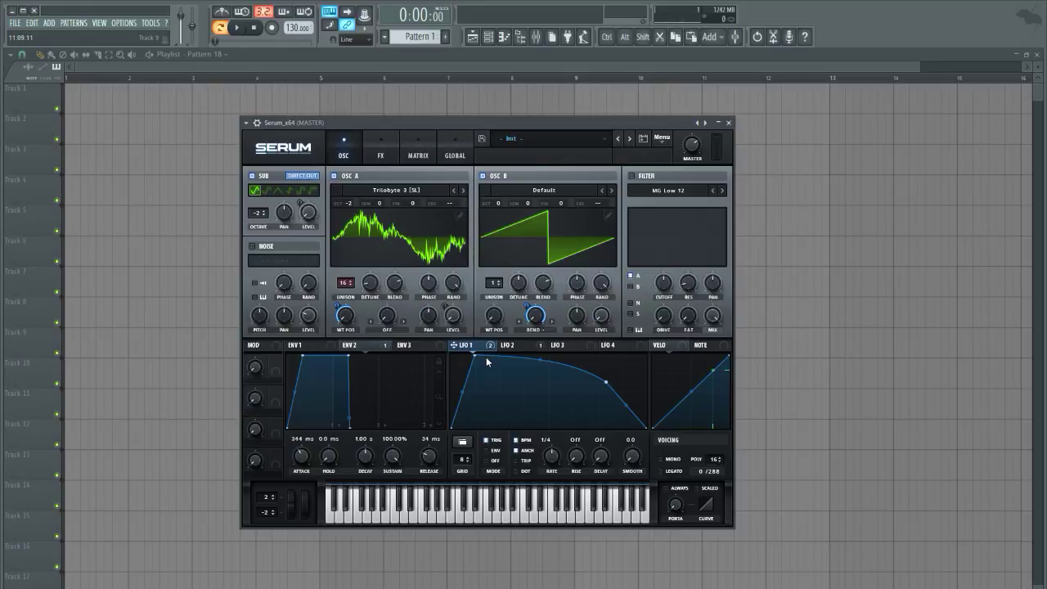
Assign LFO 2 to oscillator B's level with a modulation amount of 47.
click(507, 345)
drag(513, 354, 601, 321)
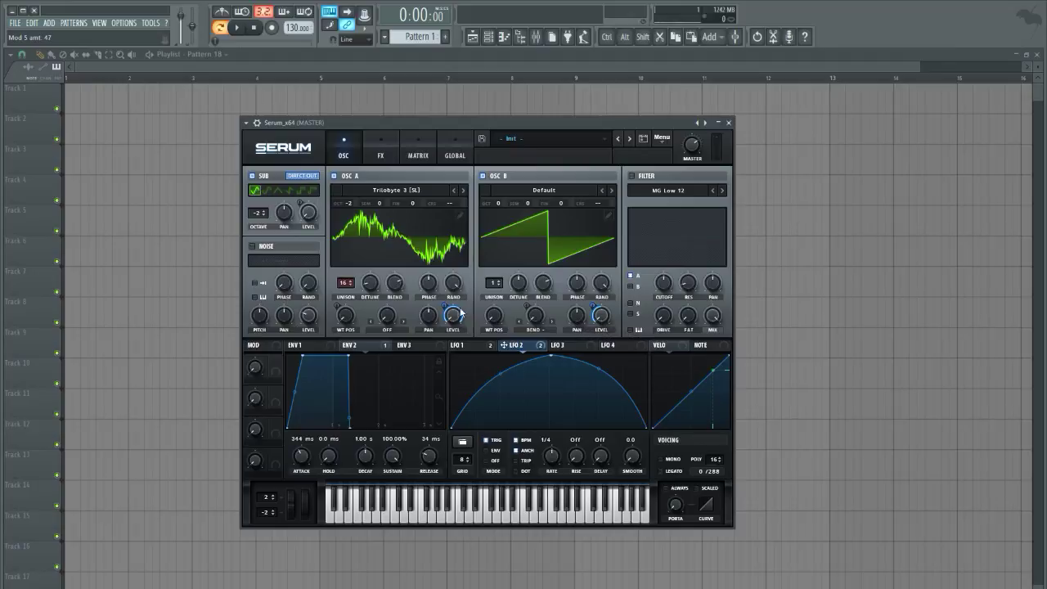
Set oscillator A's warp mode to FM (from B) and fine-tune LFO 2's modulation amount on oscillator B's level.
click(400, 330)
click(415, 283)
drag(593, 306, 593, 314)
drag(592, 318, 596, 311)
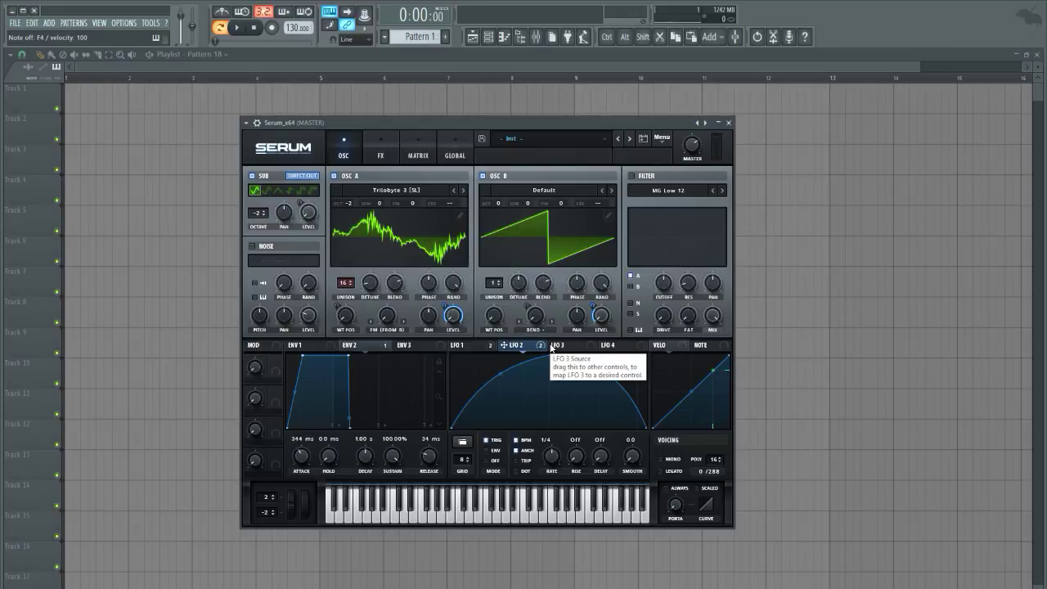
drag(594, 305, 594, 306)
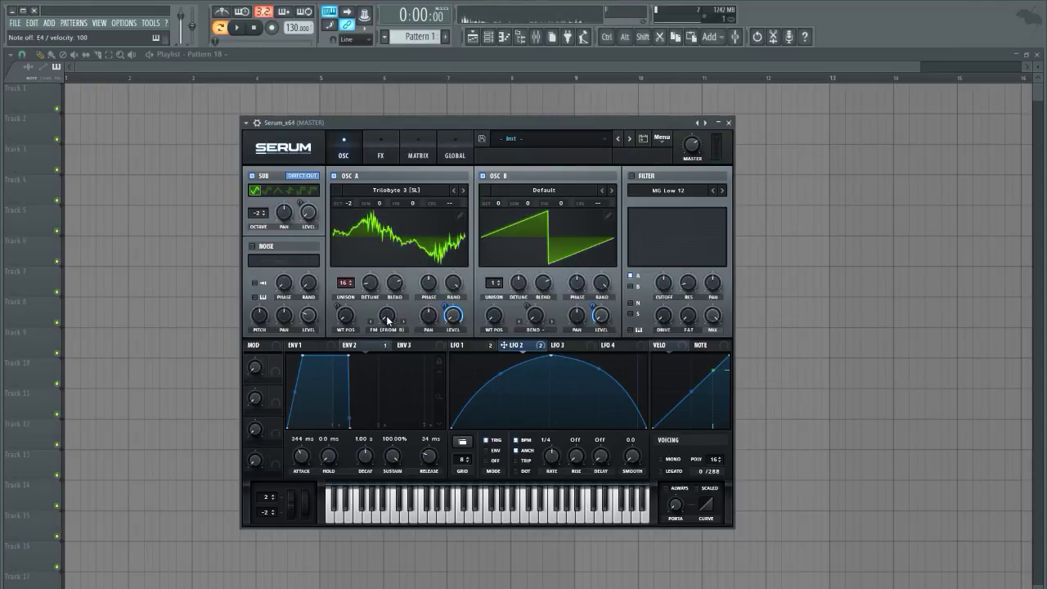
Assign LFO 3 to oscillator A's FM warp and set the LFO to trigger mode with a 1/2 rate.
click(564, 345)
mouse_move(394, 320)
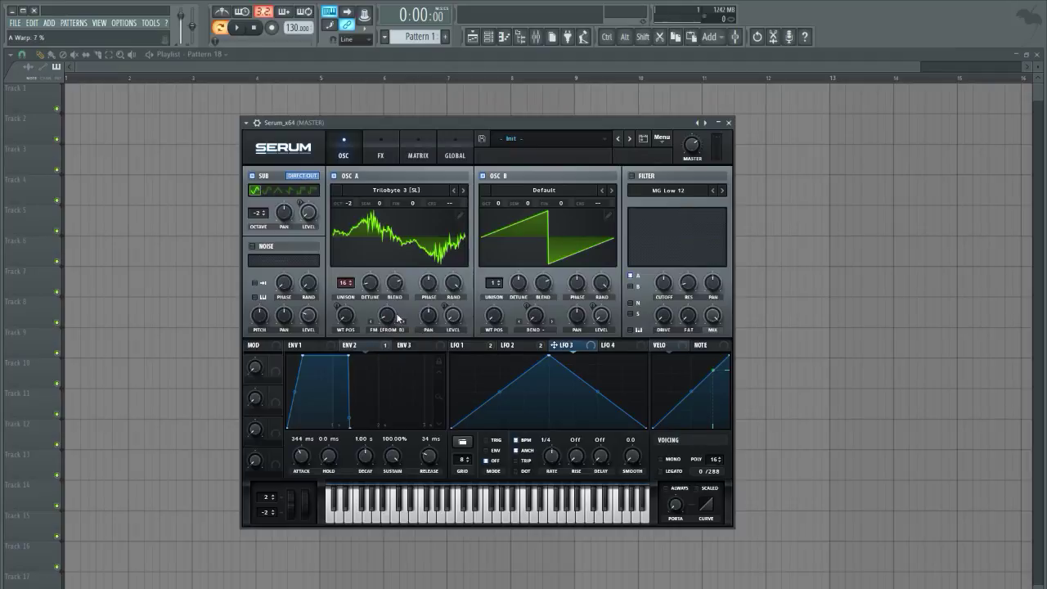
drag(560, 349, 374, 336)
drag(543, 462, 548, 467)
click(495, 440)
Adjust LFO 3's modulation amount on oscillator A's warp while auditioning the sound with E4.
key(c)
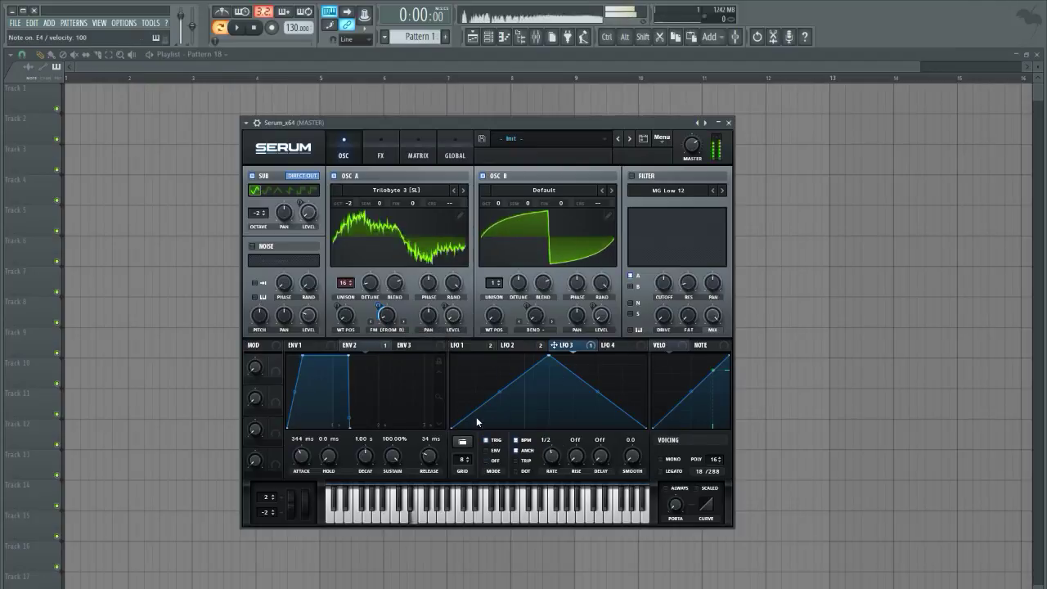
drag(389, 316, 380, 310)
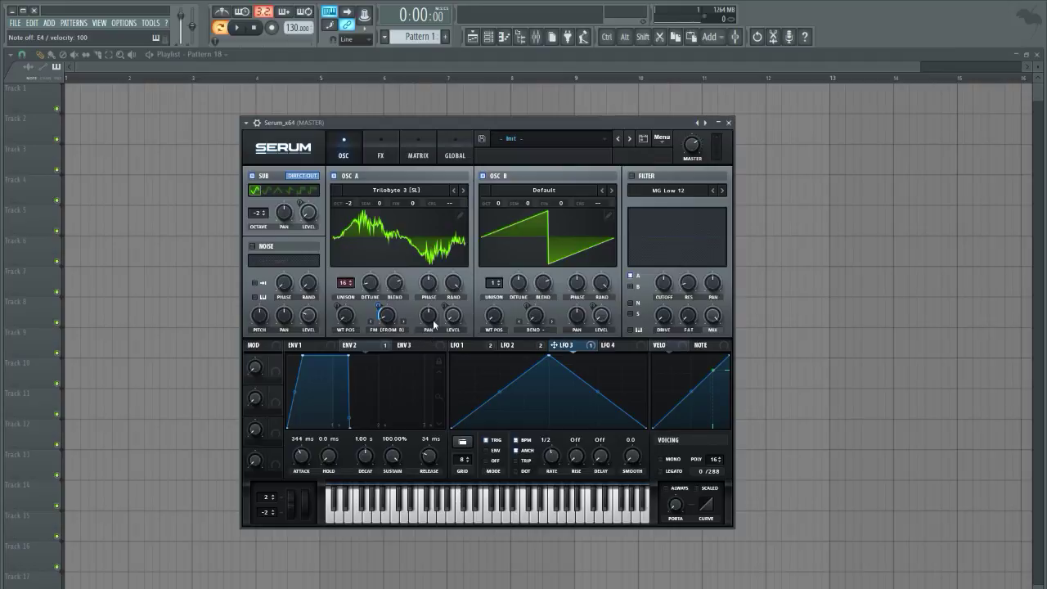
key(c)
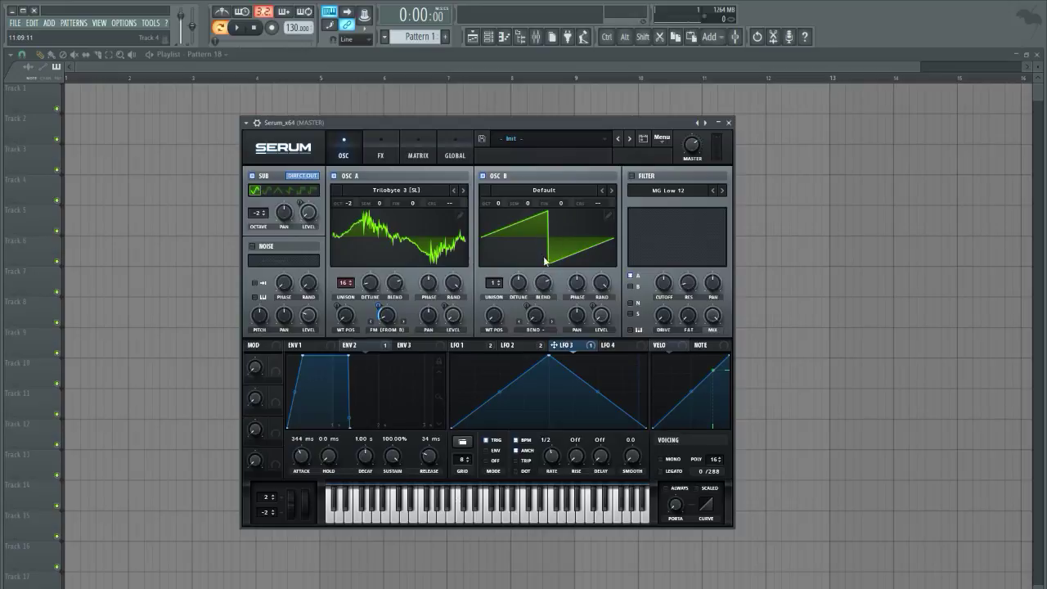
Enable the filter for oscillators A and B and set its type to HP 12.
click(632, 288)
click(631, 176)
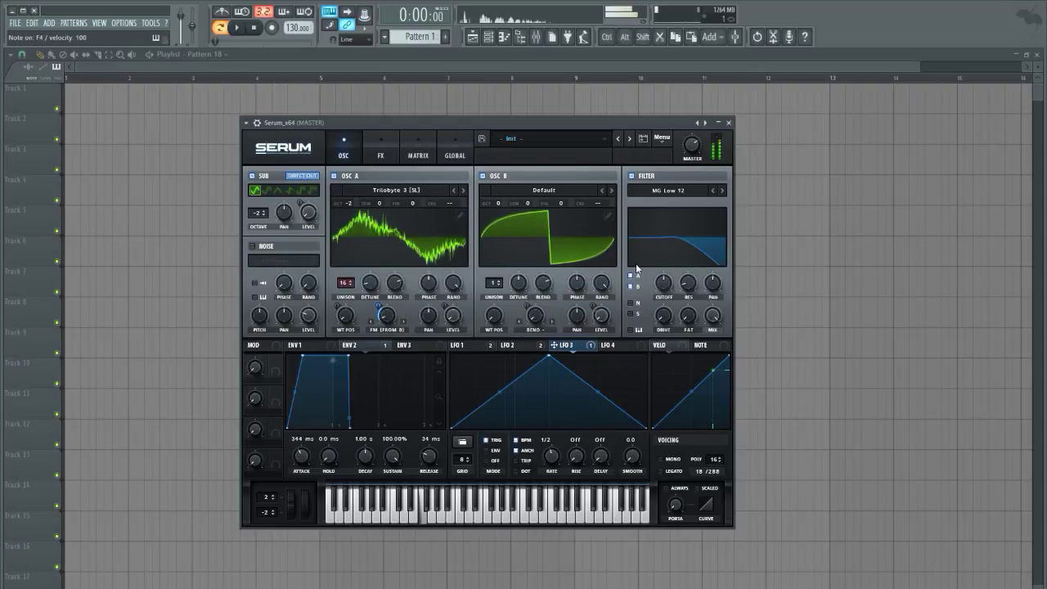
click(668, 189)
mouse_move(662, 203)
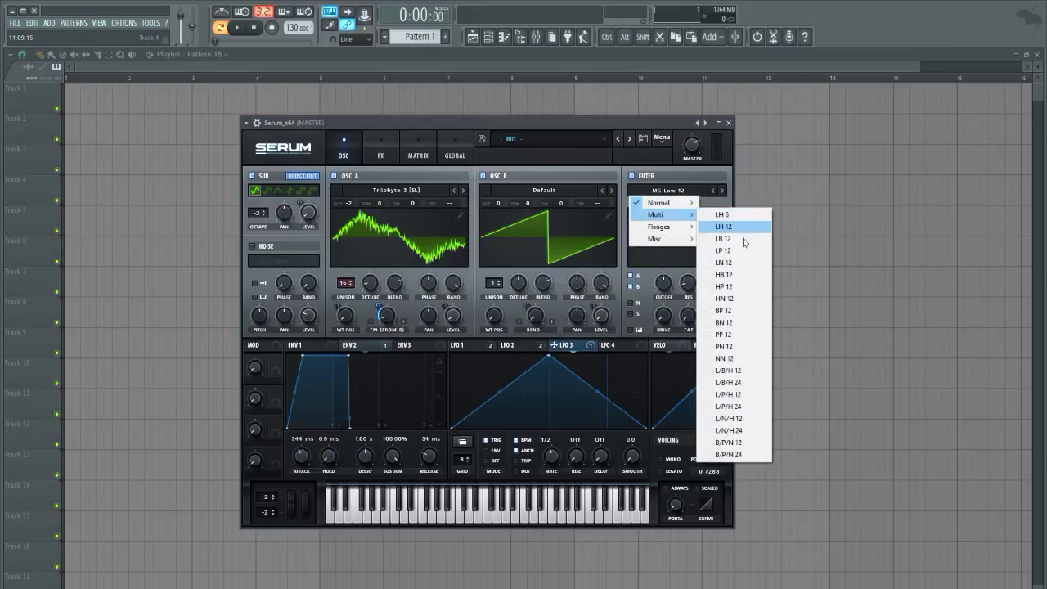
click(724, 287)
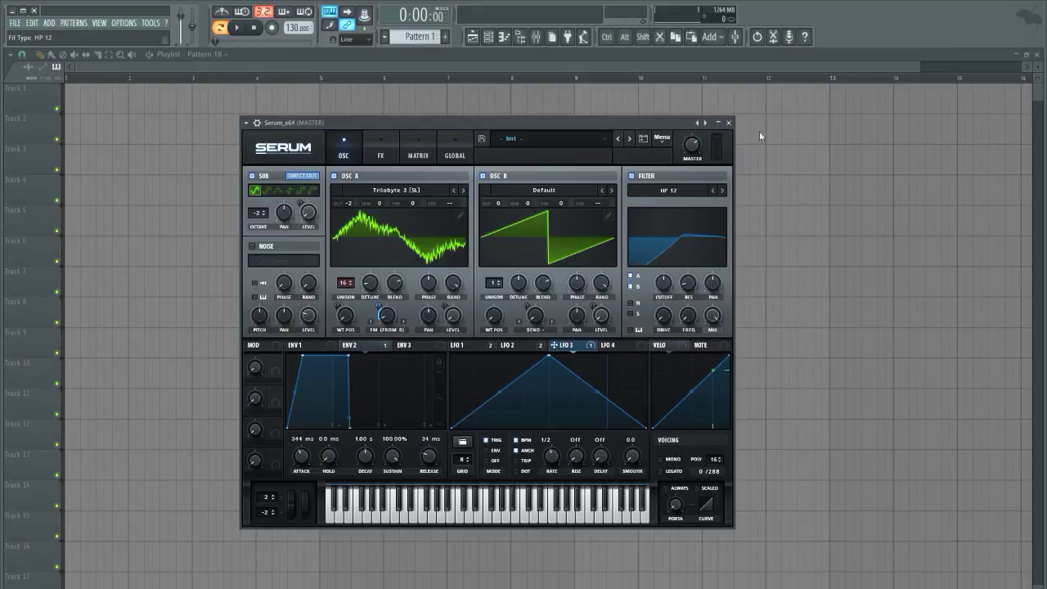
Set the filter's resonance to 42 % and its cutoff to 103 Hz, and adjust its second frequency.
drag(652, 308, 701, 255)
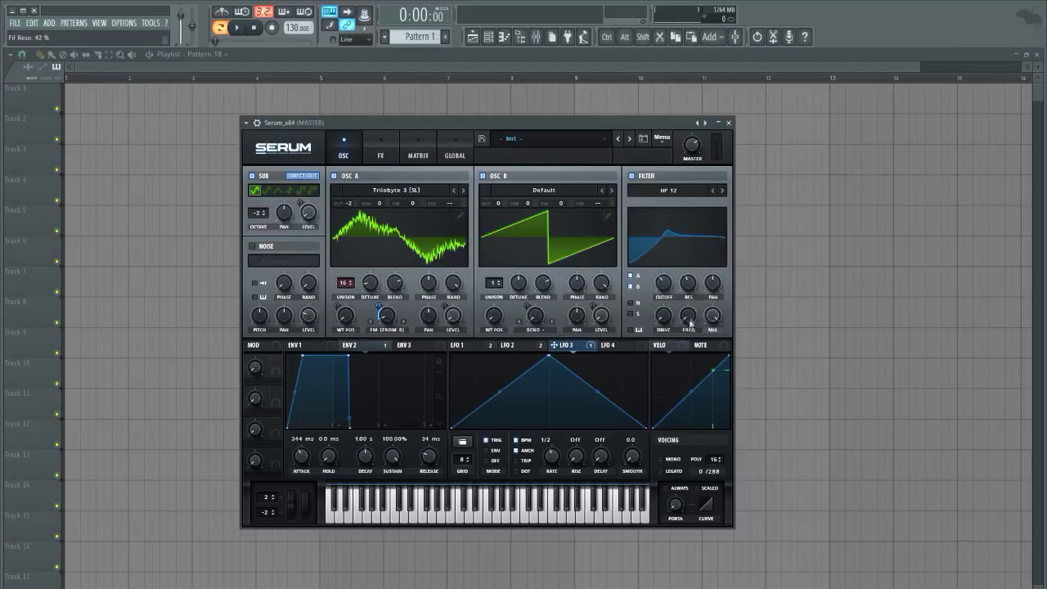
drag(688, 317, 659, 278)
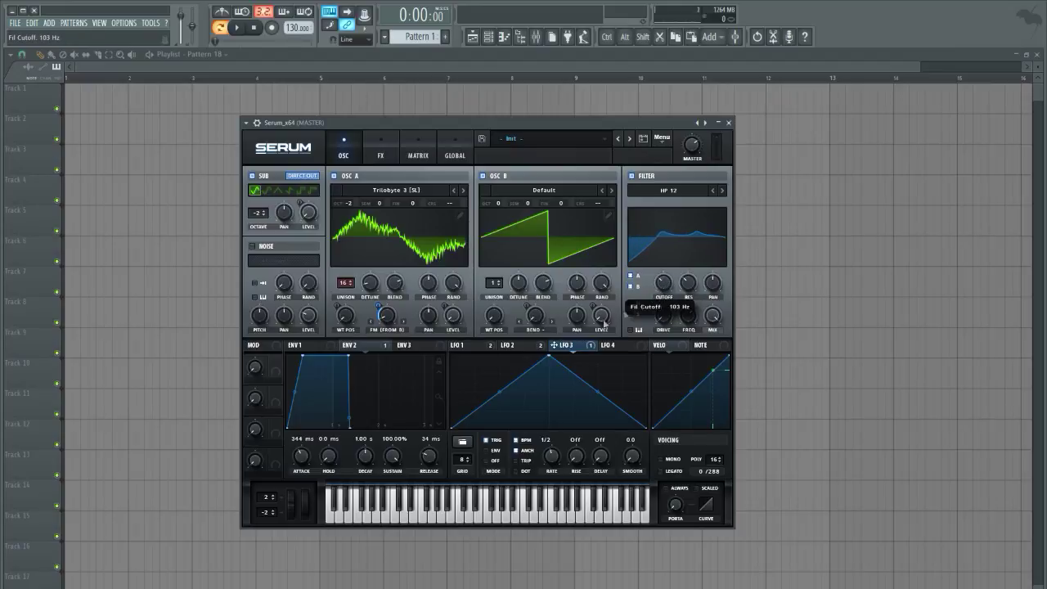
Modulate the filter's cutoff with LFO 2, adjust the modulation amount and audition the sound with F4.
click(462, 345)
click(520, 345)
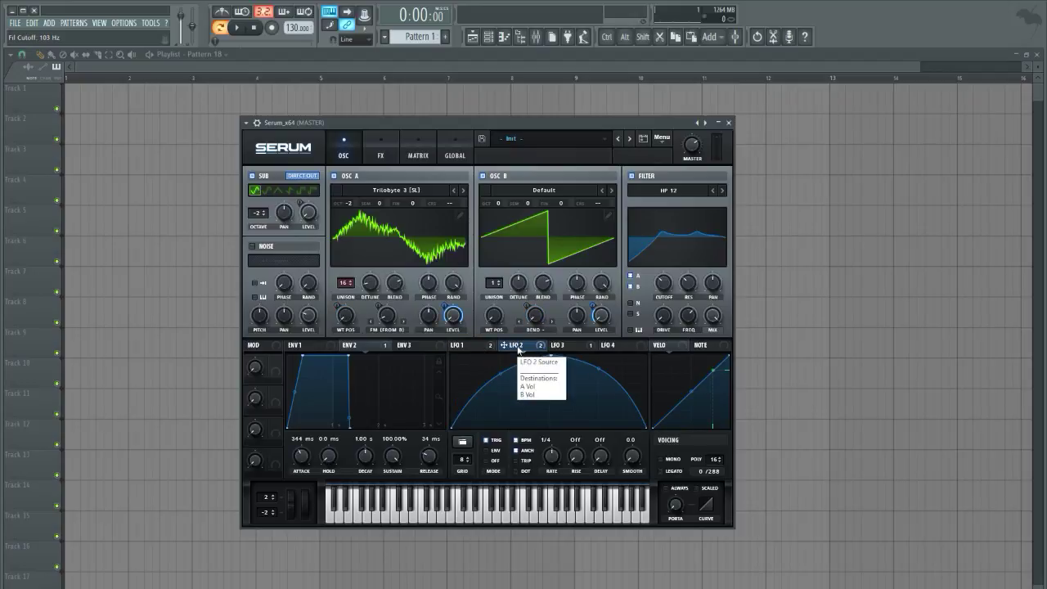
drag(517, 350, 661, 296)
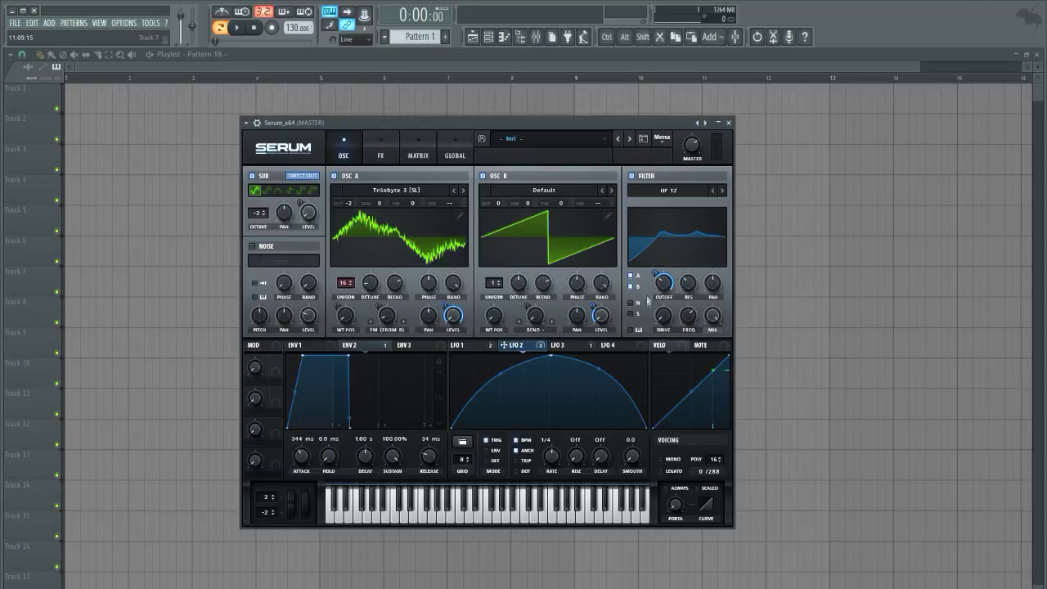
click(417, 140)
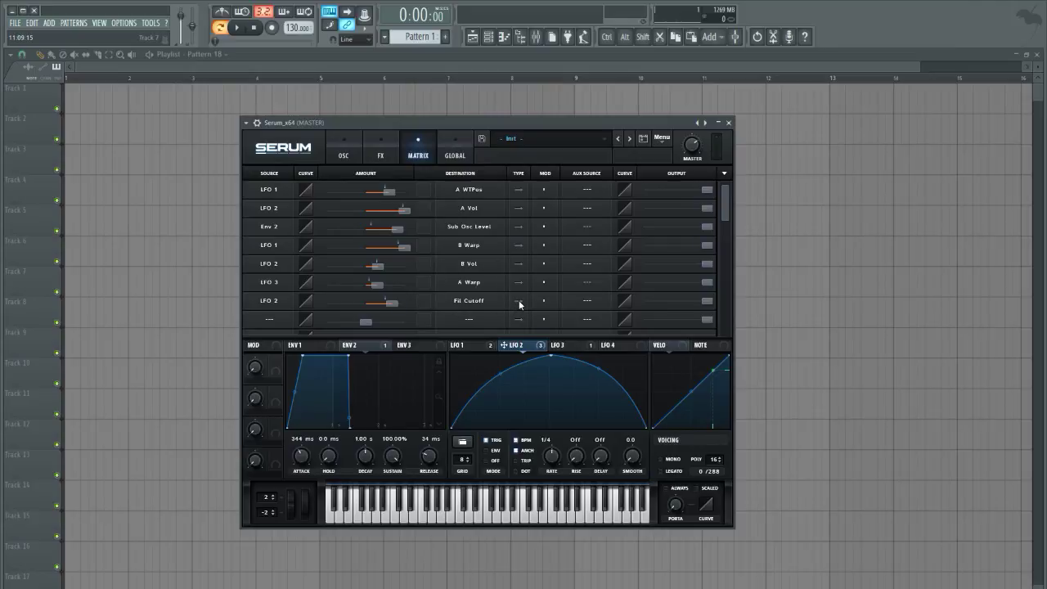
click(344, 148)
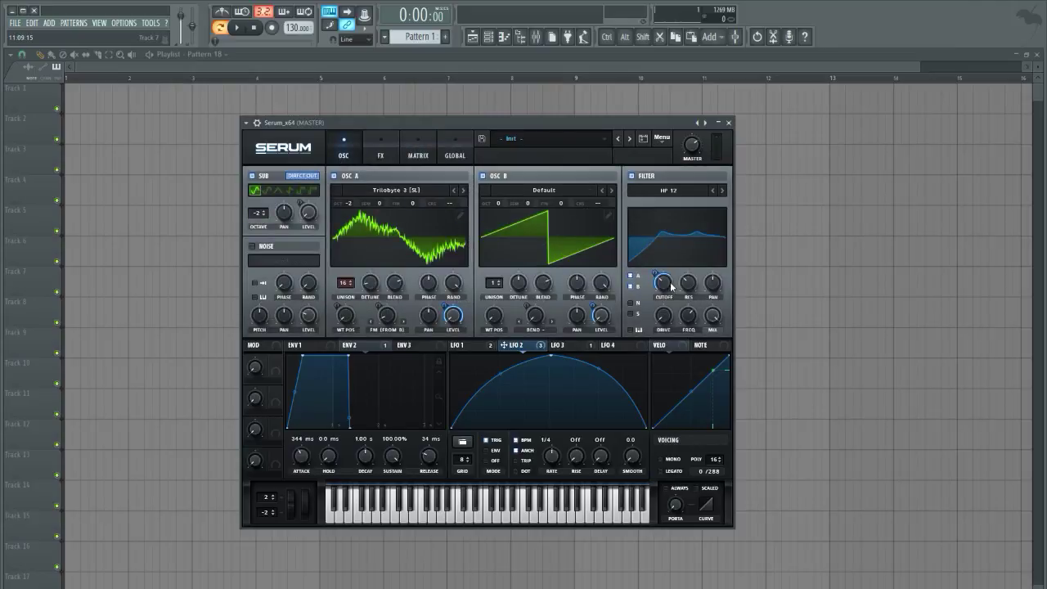
drag(664, 289, 652, 278)
key(v)
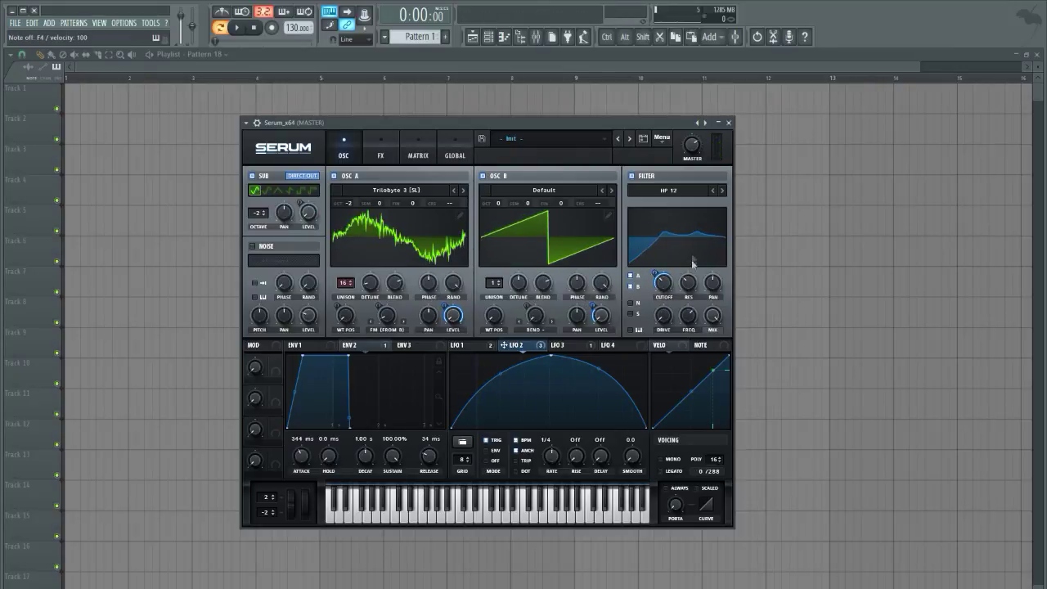
Set the filter's second frequency control to 79 % and modulate it with LFO 2.
drag(695, 321, 700, 306)
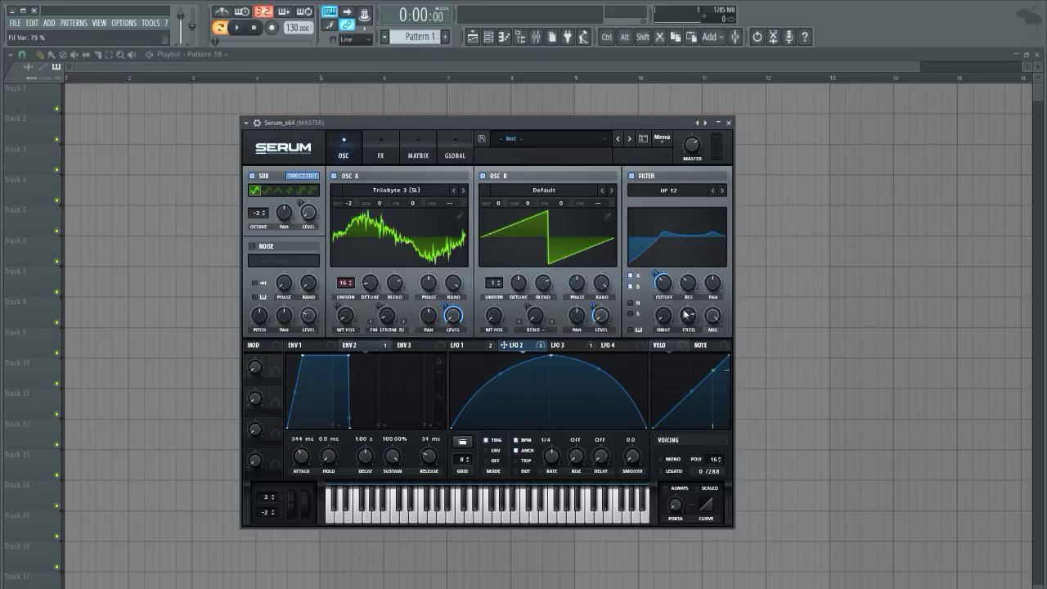
drag(681, 308, 671, 317)
click(689, 319)
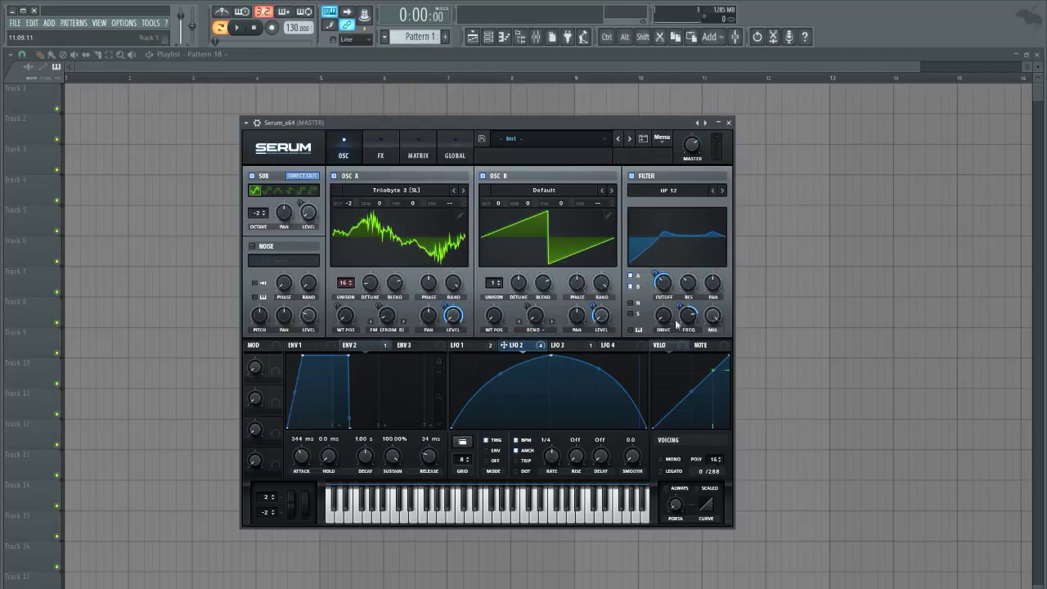
Lower the filter's mix to 44 % and modulate it with LFO 2.
drag(713, 317, 695, 361)
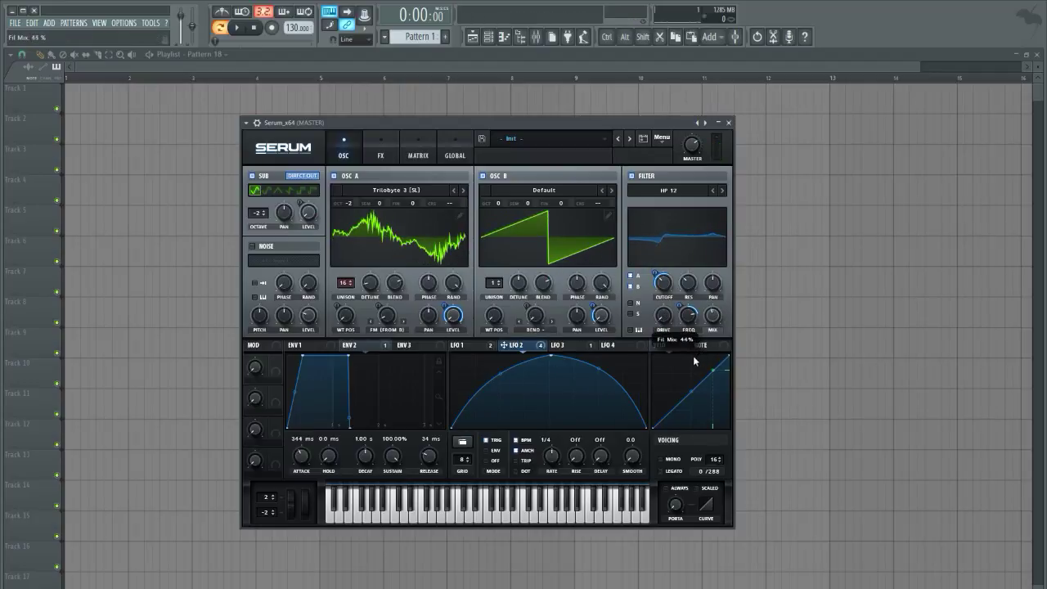
drag(517, 346, 714, 317)
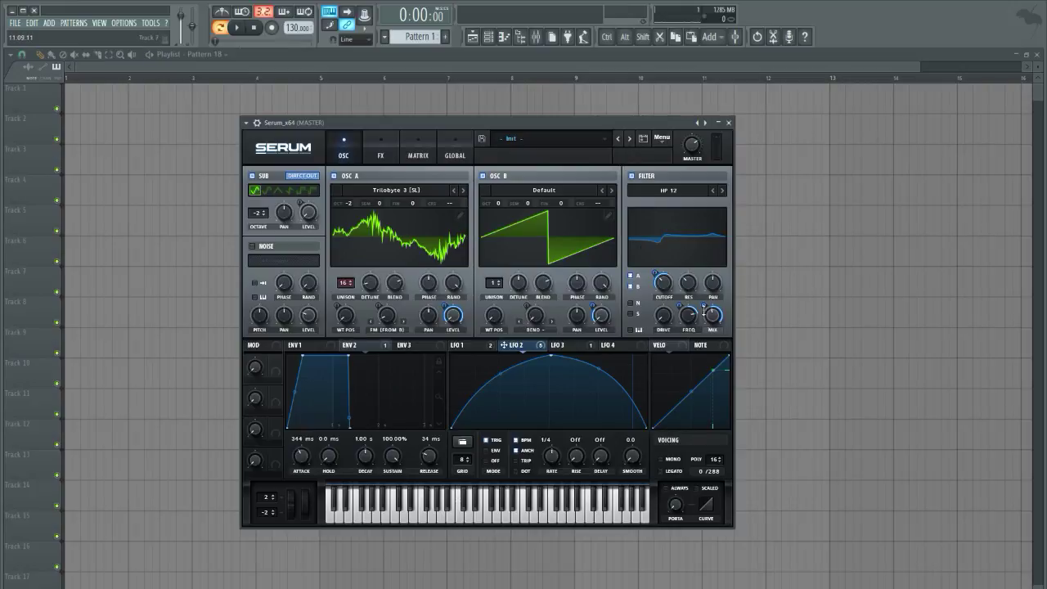
Try modulating the filter's resonance with LFO 3 and remove all modulators from that control.
click(466, 347)
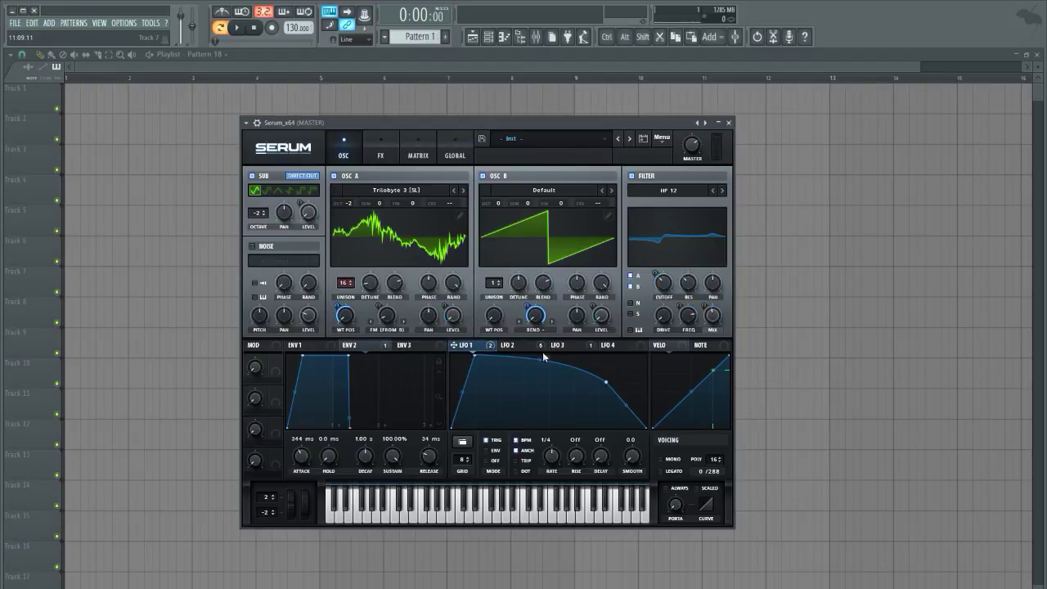
click(507, 345)
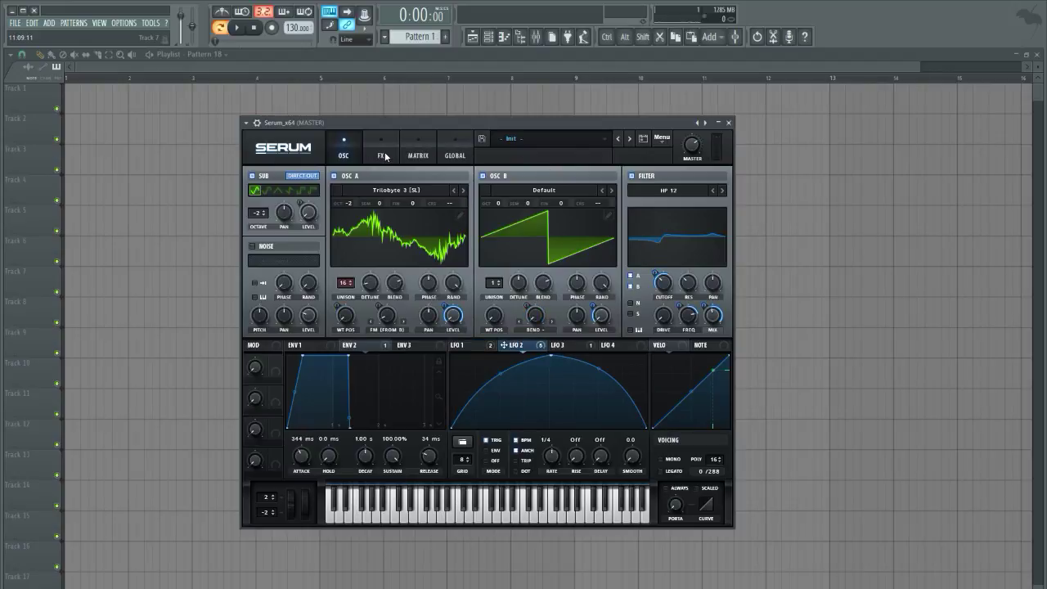
click(559, 345)
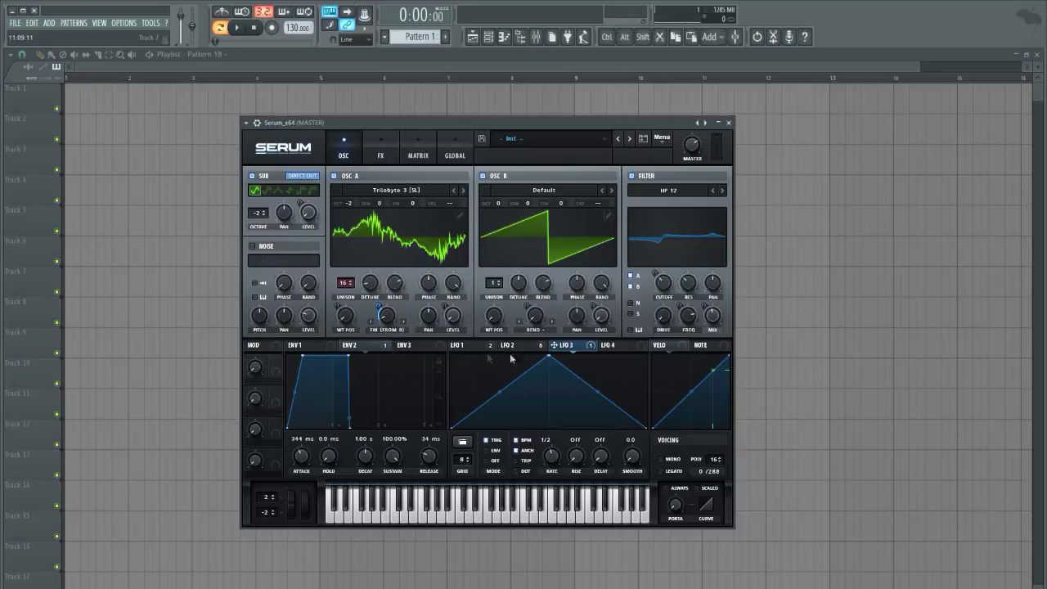
drag(561, 350, 688, 284)
right_click(680, 279)
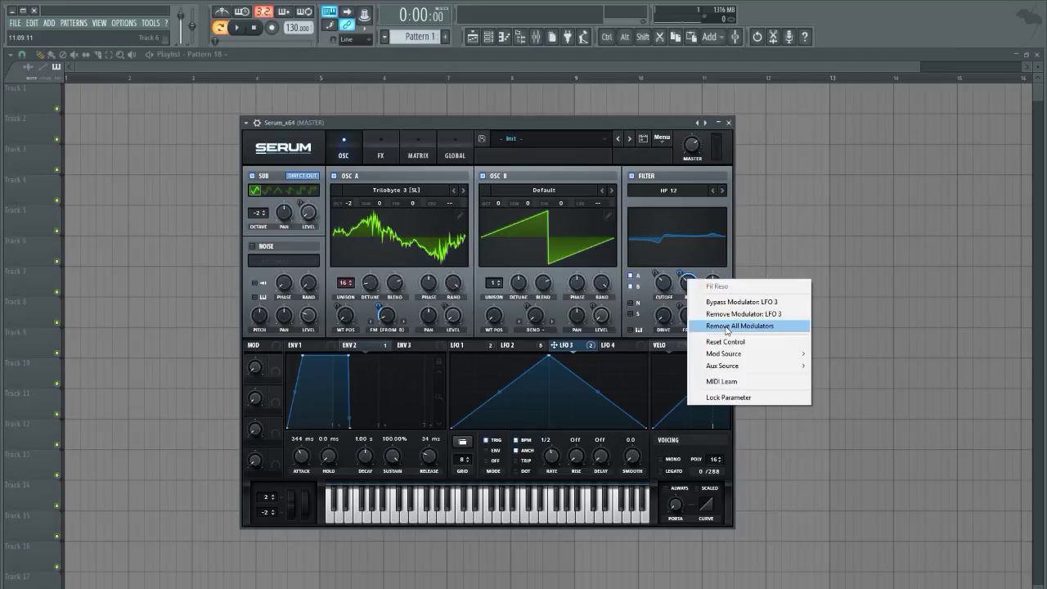
click(711, 325)
Modulate the filter's cutoff with LFO 3, set the cutoff to 145 Hz and audition the sound with F4.
mouse_move(656, 305)
mouse_down()
mouse_move(670, 293)
mouse_move(640, 296)
mouse_up()
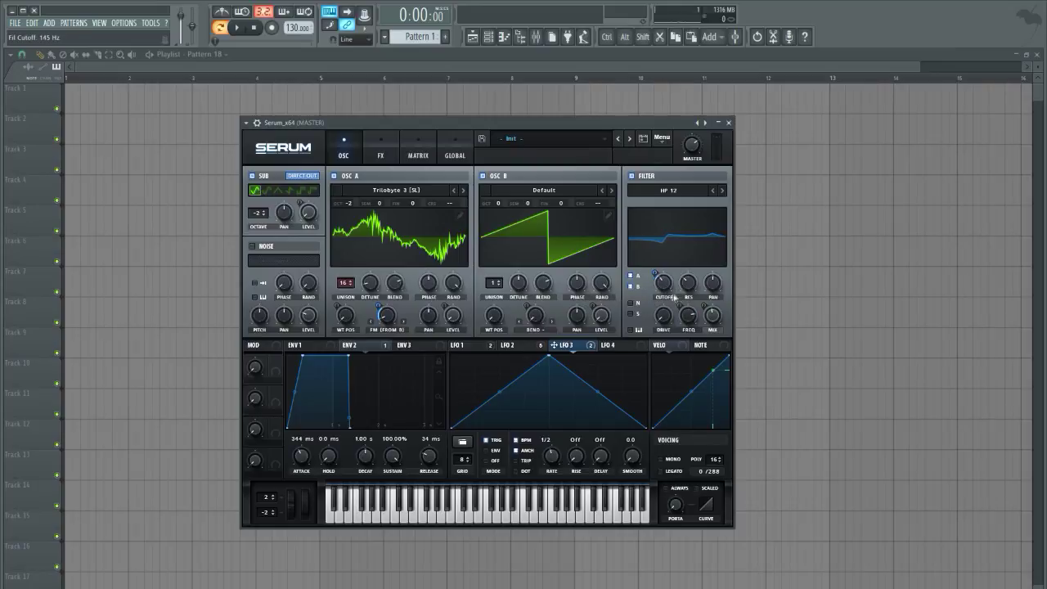
key(v)
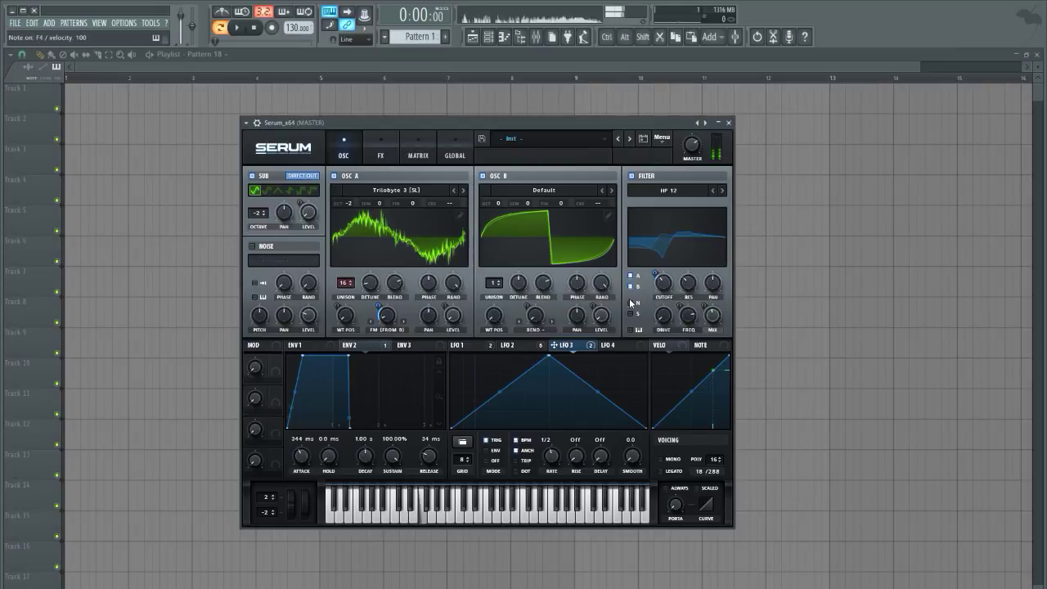
Enable the Hyper/Dimension effect, adjust the Hyper mix and set the Dimension size to 18 %.
click(381, 154)
click(252, 182)
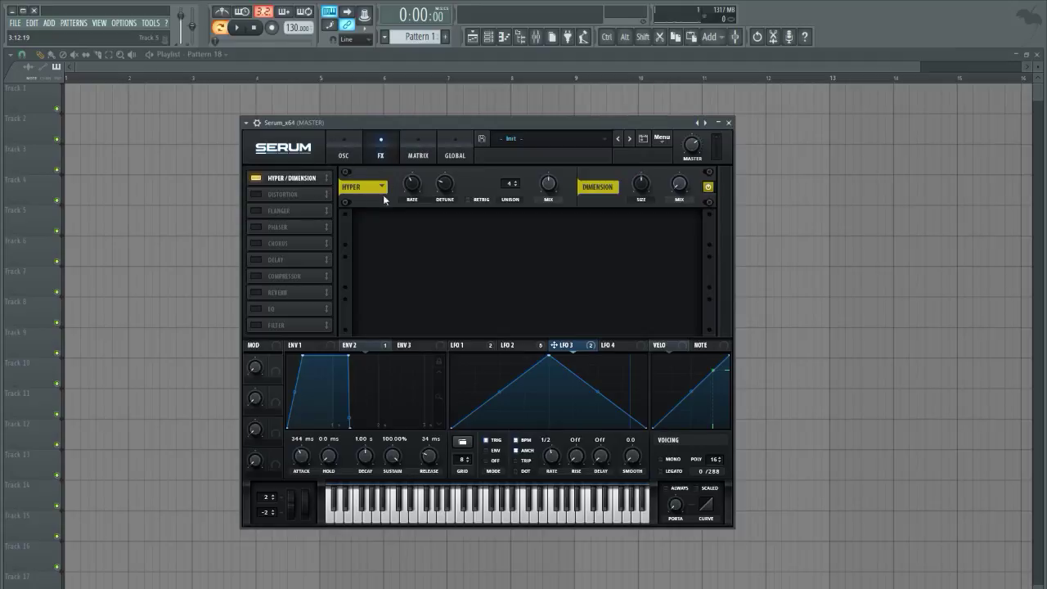
drag(548, 184, 591, 287)
scroll(642, 189, down, 6)
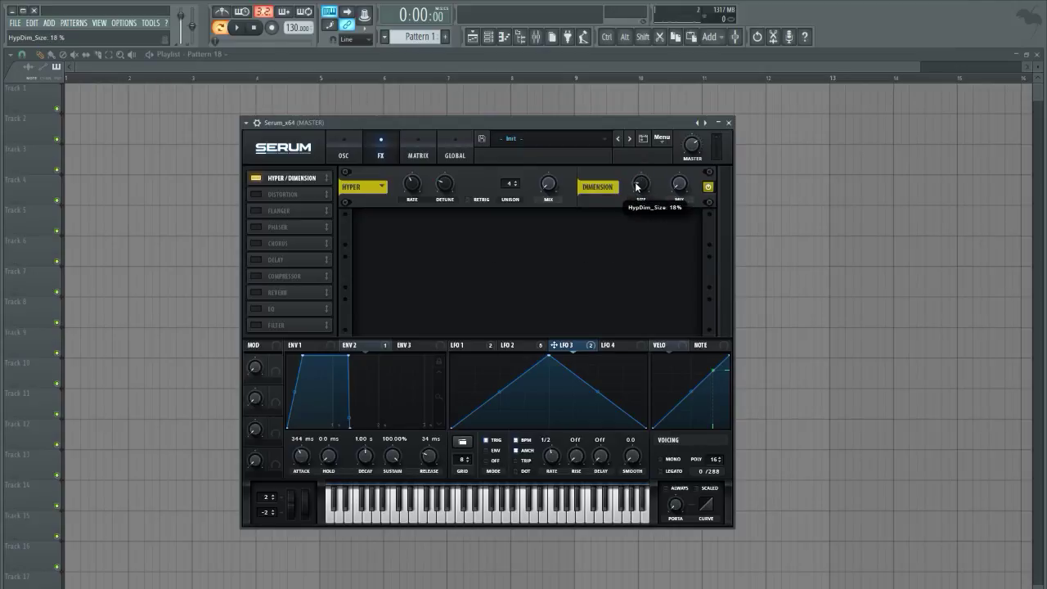
Modulate the Hyper mix by 40 and the Dimension mix with LFO 1, and audition the sound with F4.
click(515, 347)
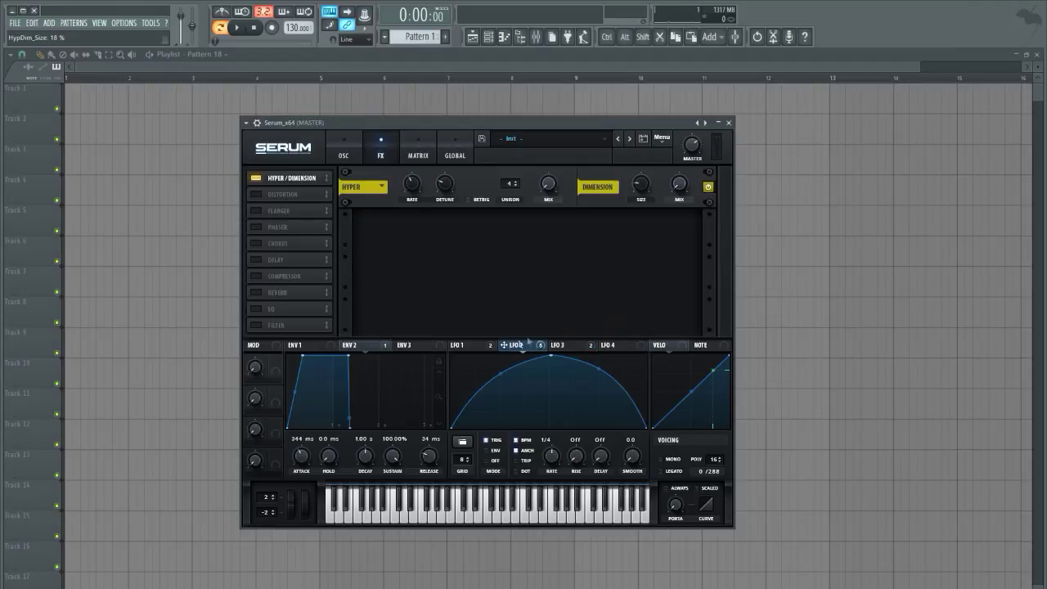
click(483, 347)
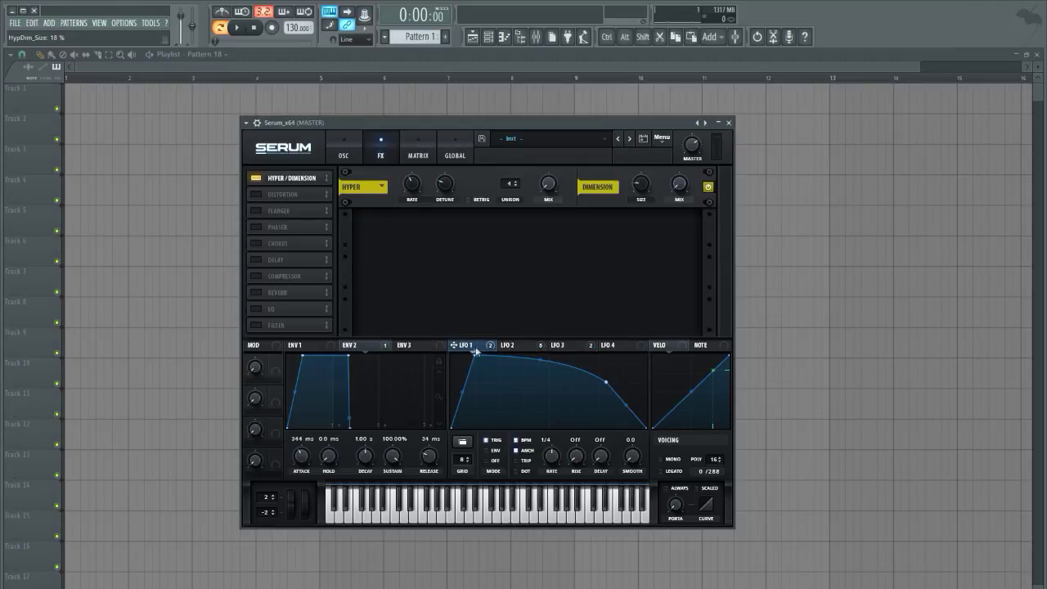
drag(467, 347, 548, 182)
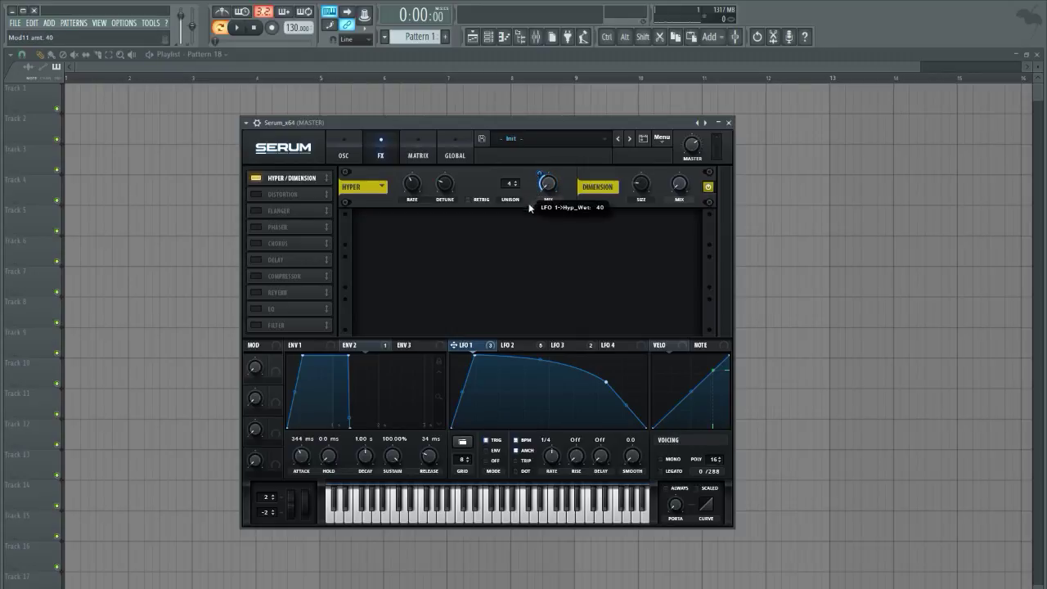
drag(467, 347, 671, 211)
key(v)
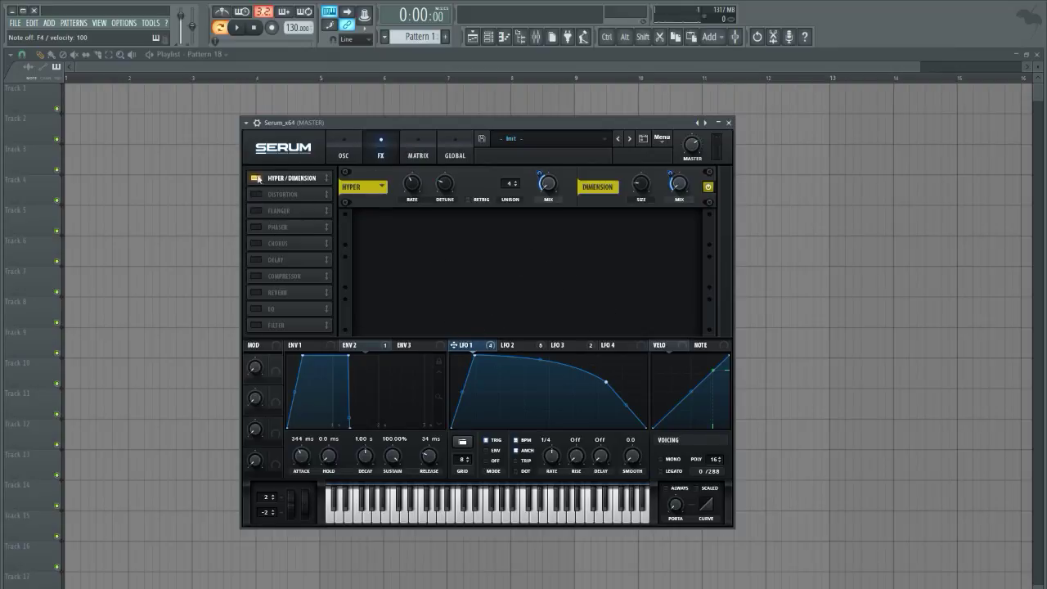
Compare the sound with the Hyper/Dimension effect bypassed and re-enabled, checking oscillator A's unison setting.
click(342, 153)
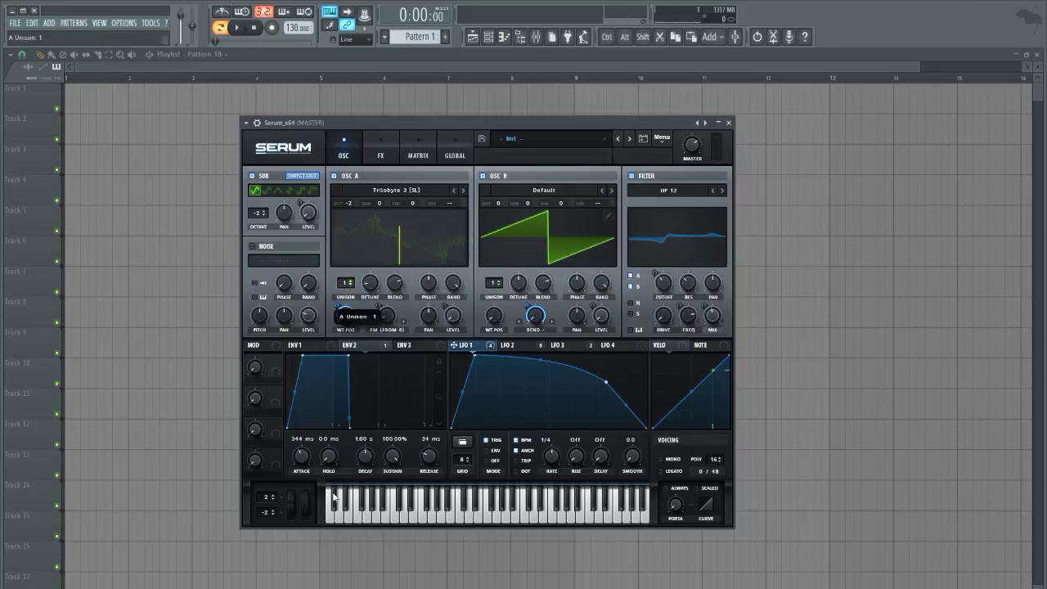
click(380, 147)
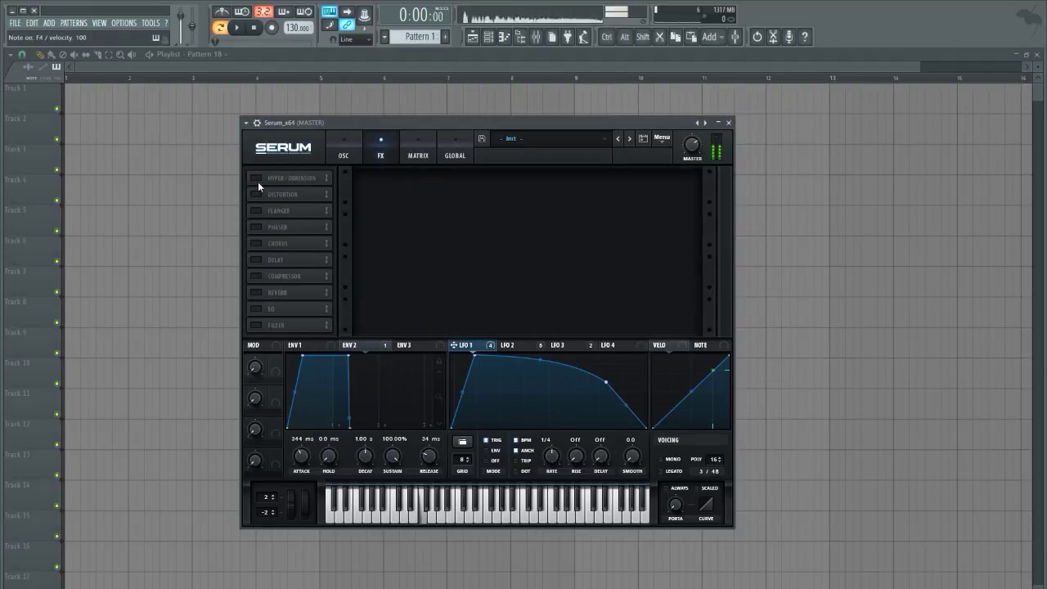
click(257, 179)
click(343, 150)
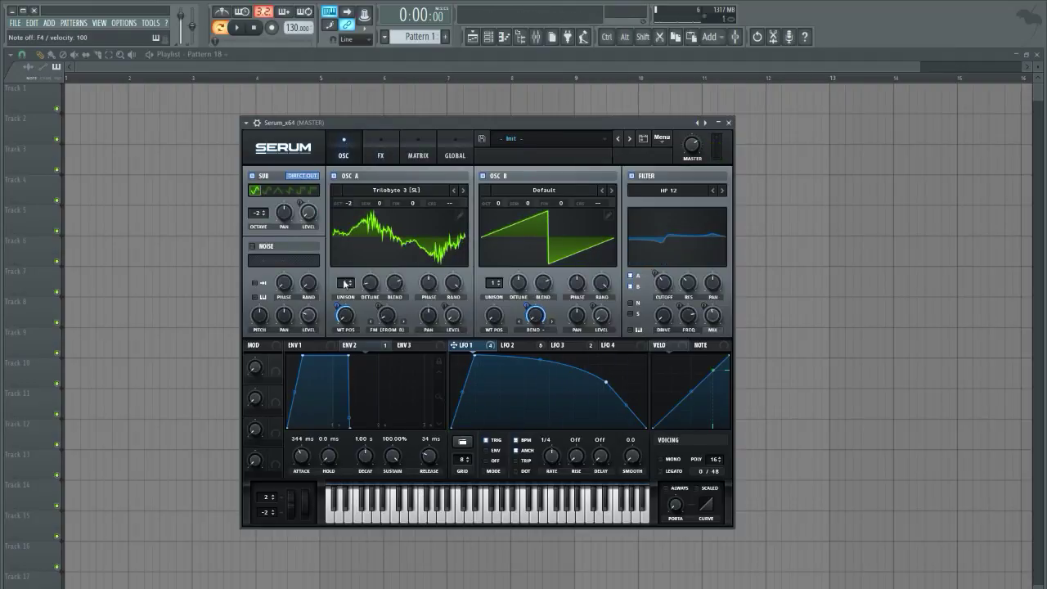
click(380, 147)
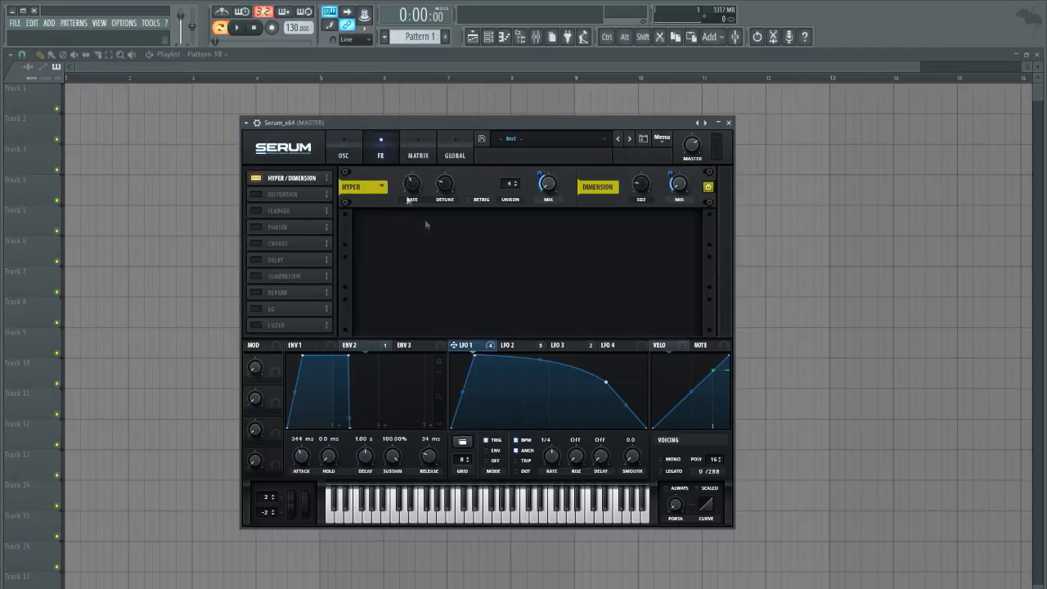
Enable the Distortion effect in SoftClip mode, raise its drive and compare the sound with the distortion bypassed.
click(256, 195)
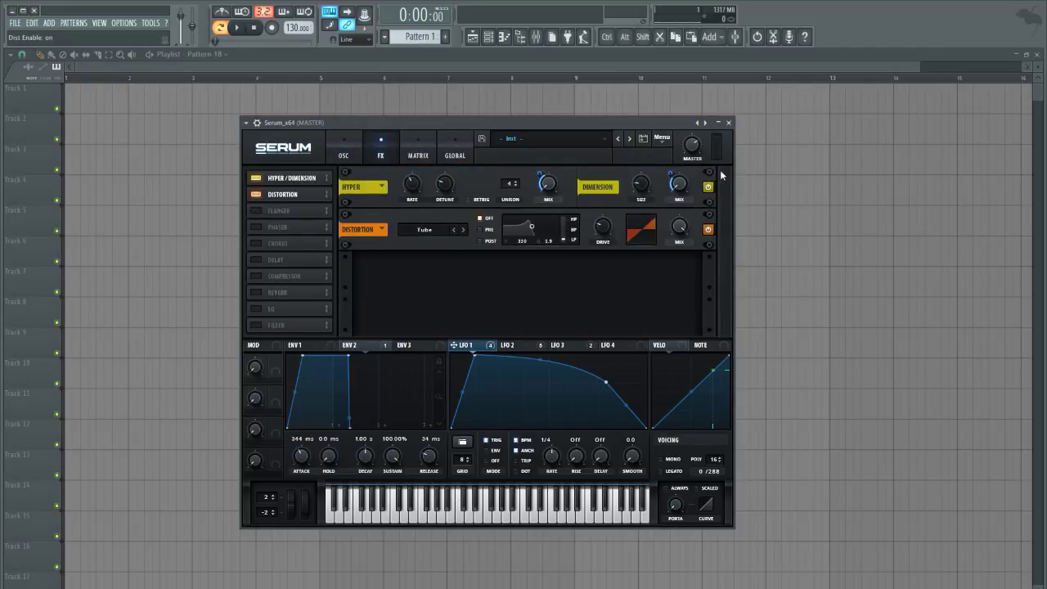
click(430, 230)
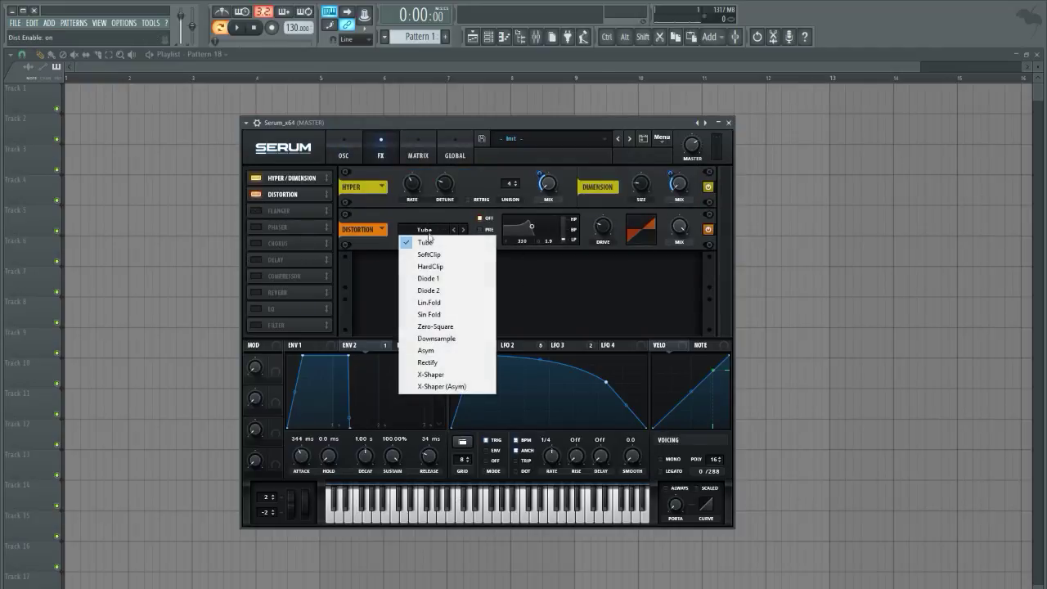
click(446, 249)
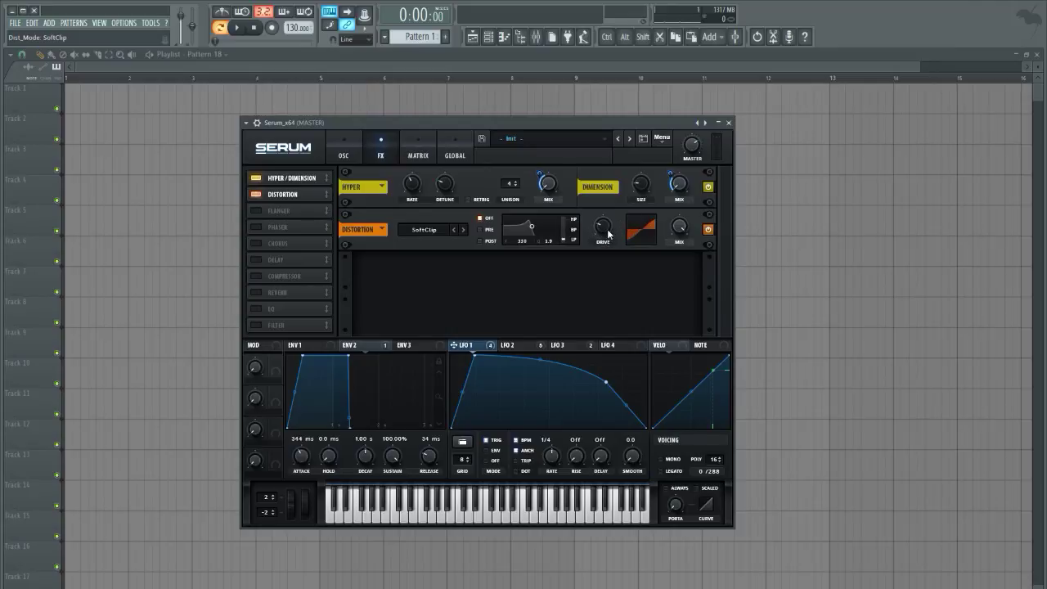
mouse_move(607, 234)
mouse_down()
mouse_move(615, 192)
mouse_move(610, 231)
mouse_up()
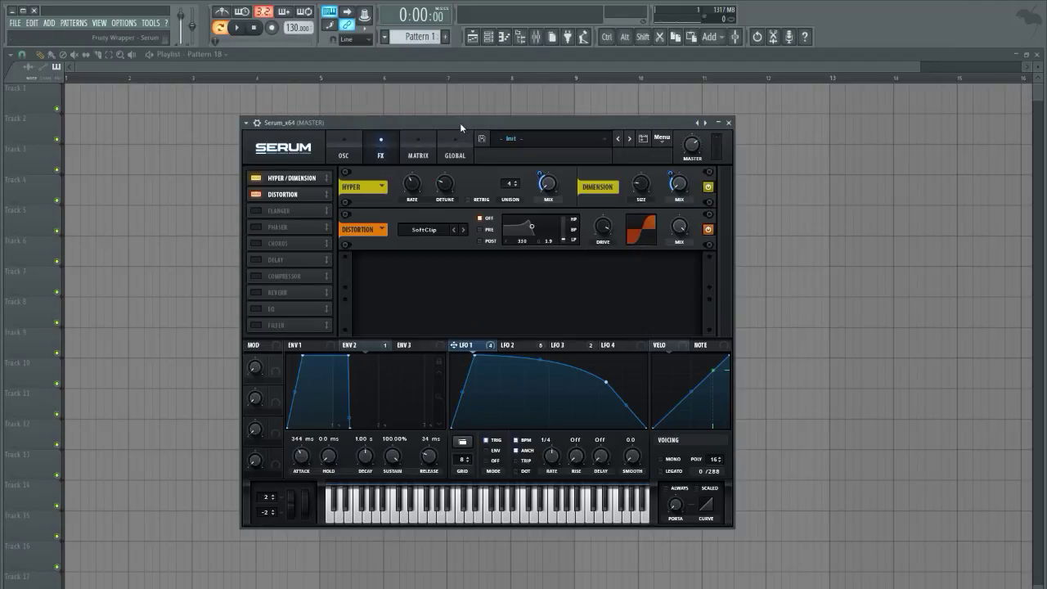
drag(459, 123, 509, 124)
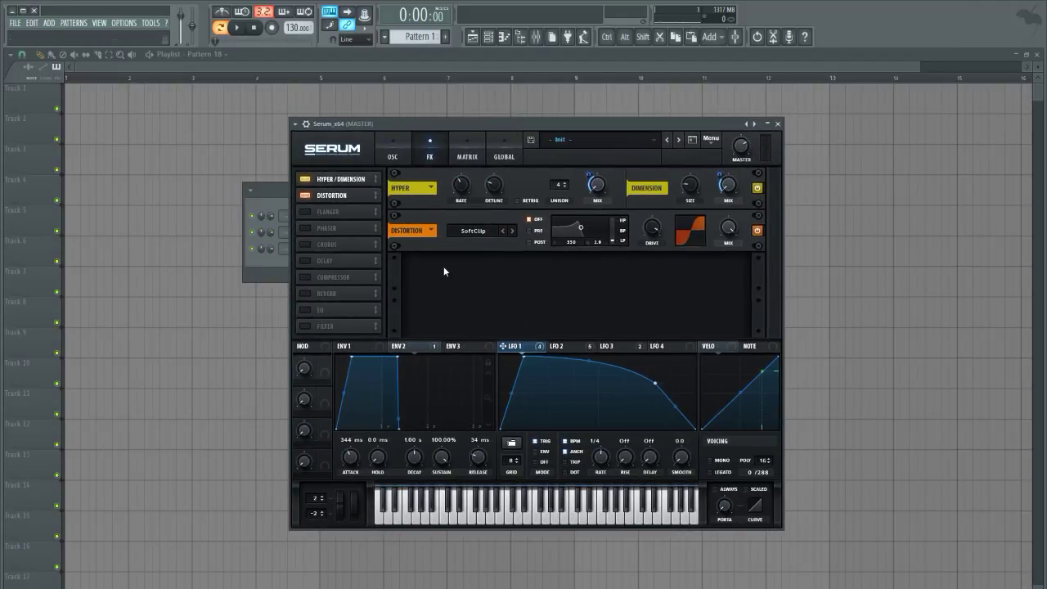
click(303, 196)
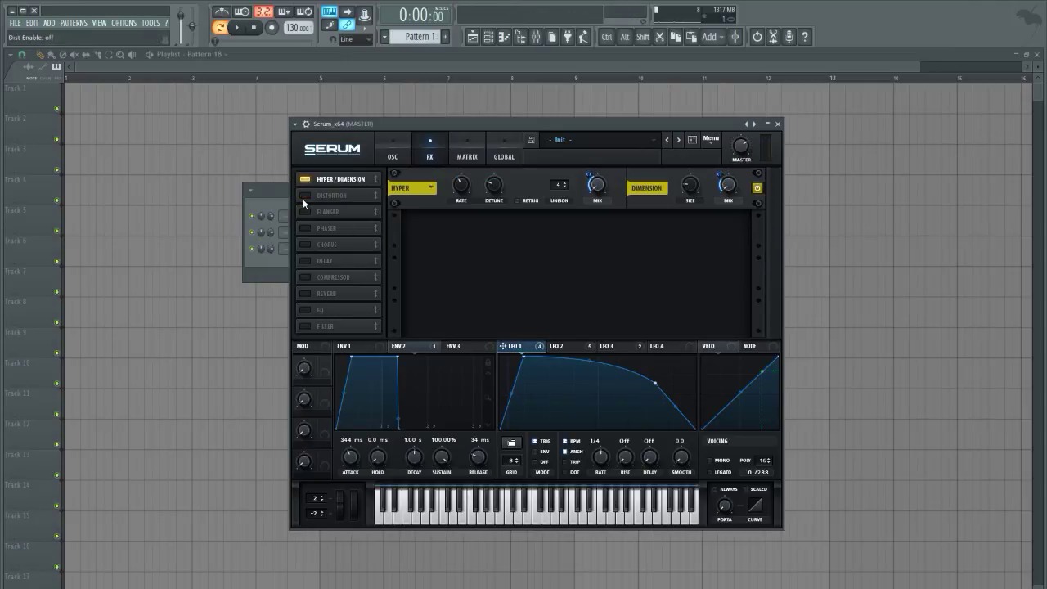
click(302, 199)
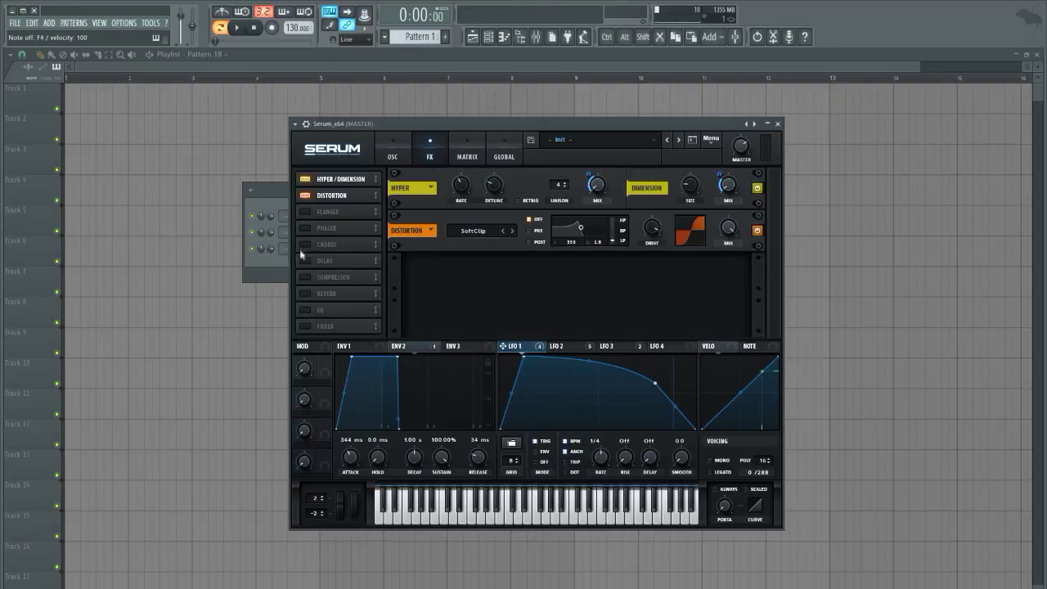
Enable the Chorus effect, lower its mix and modulate the mix with LFO 2 at an amount of 44.
click(304, 245)
mouse_move(462, 273)
mouse_down()
mouse_move(464, 254)
mouse_move(458, 270)
mouse_up()
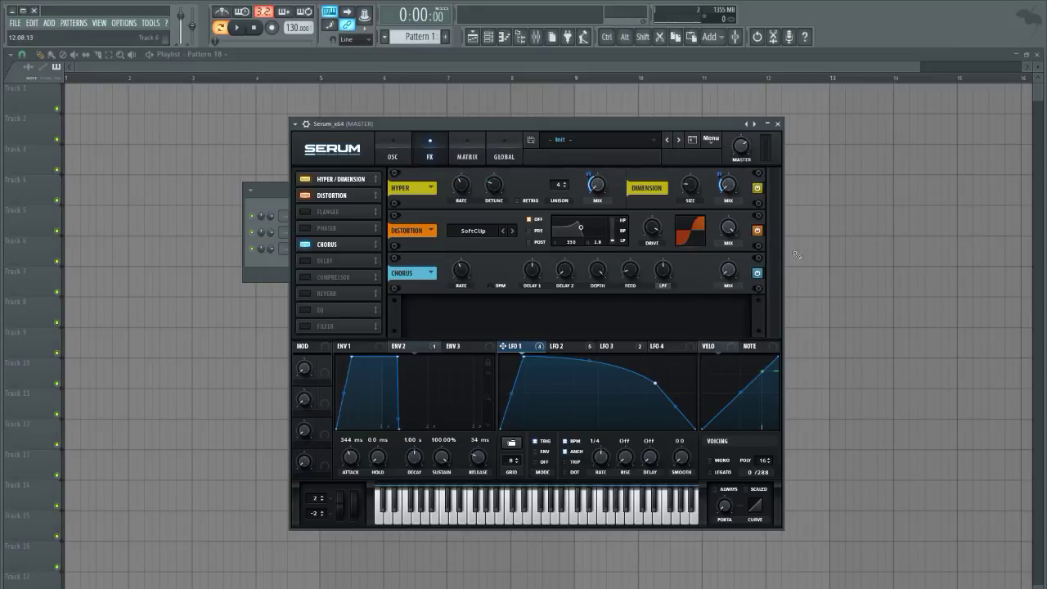
click(561, 348)
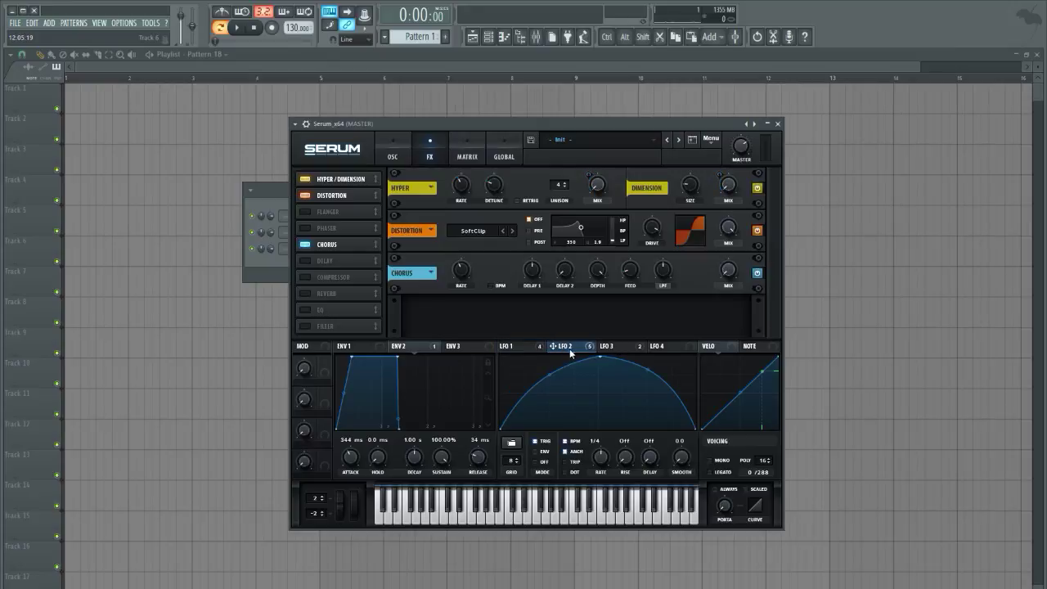
mouse_move(710, 279)
mouse_down()
mouse_move(727, 270)
mouse_move(704, 275)
mouse_up()
click(527, 348)
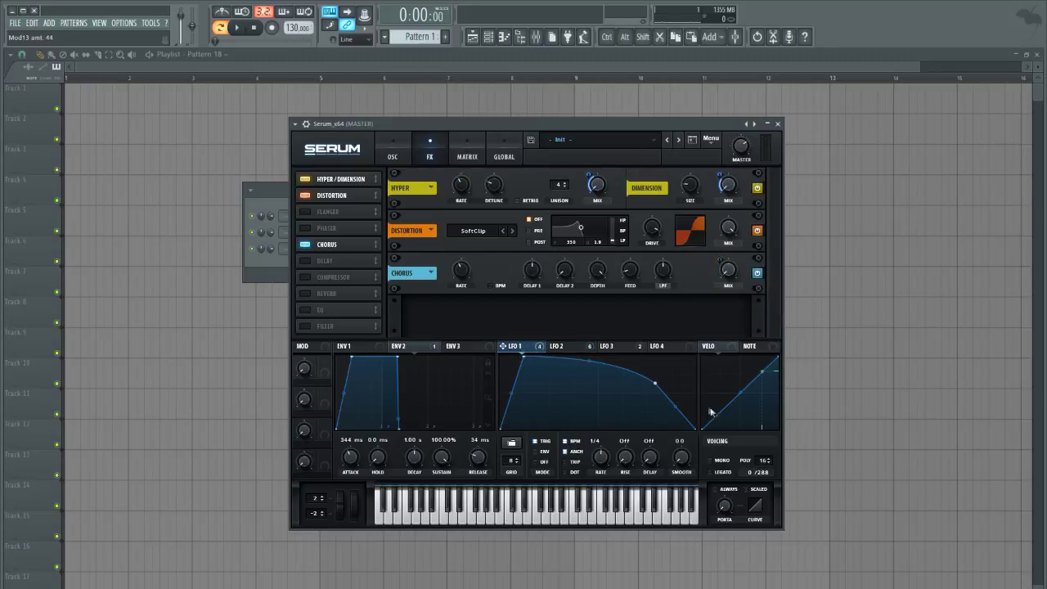
click(584, 349)
mouse_move(719, 258)
mouse_down()
mouse_move(709, 275)
mouse_move(712, 261)
mouse_up()
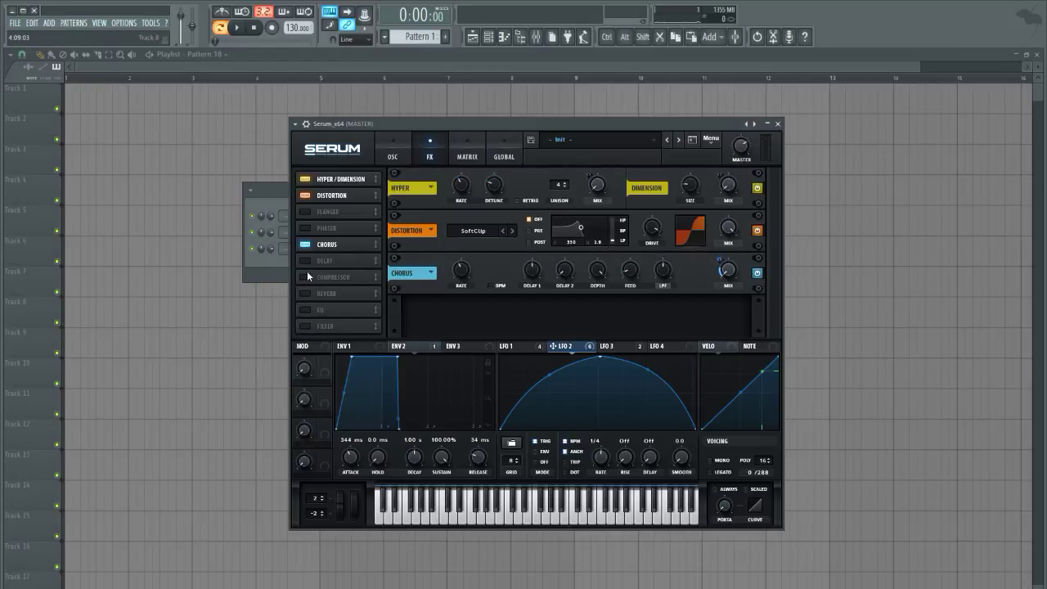
Enable the Compressor effect and adjust its threshold and gain.
click(305, 275)
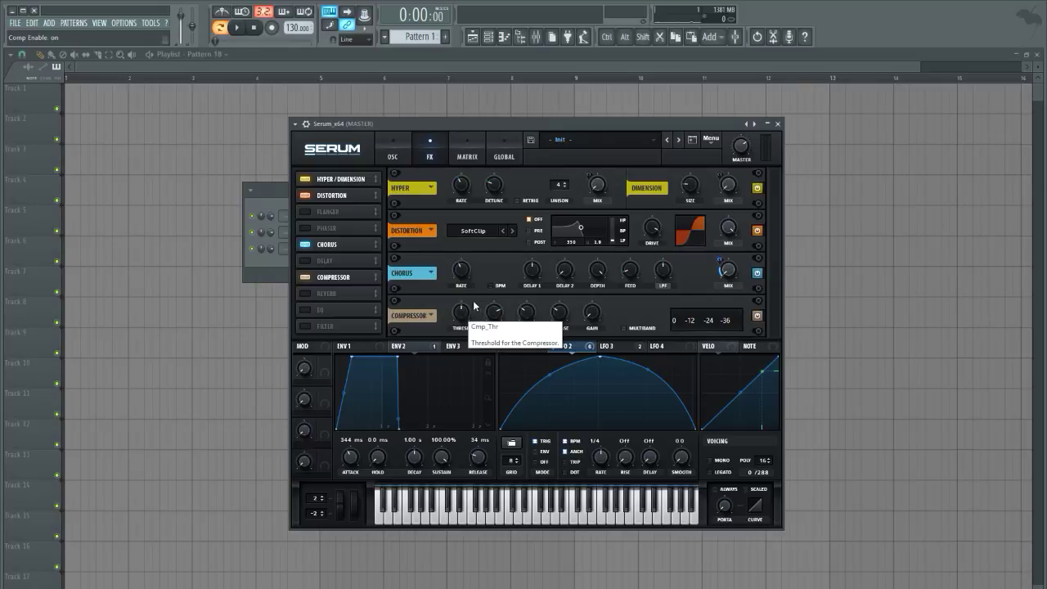
mouse_move(461, 317)
mouse_down()
mouse_move(462, 306)
mouse_move(469, 321)
mouse_move(449, 312)
mouse_up()
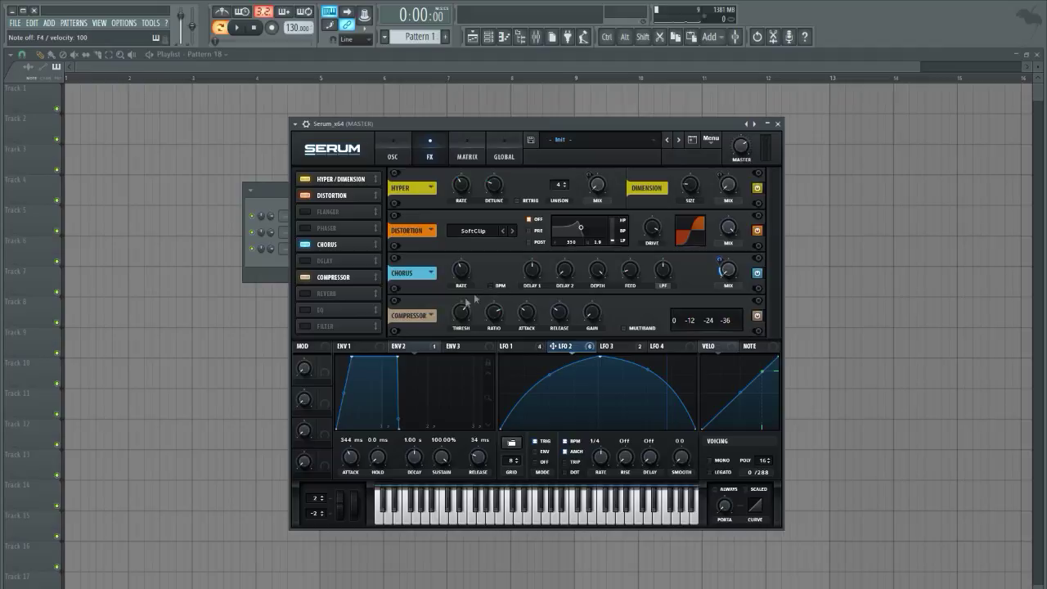
drag(595, 316, 596, 315)
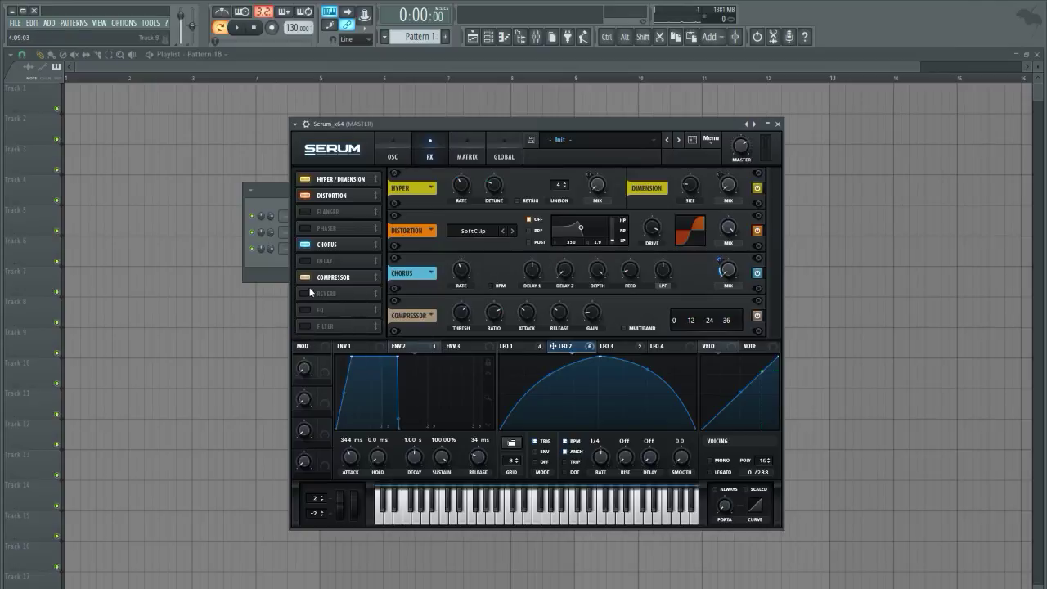
Enable the EQ, boost the low band with Q 71 % and cut the high band to -22.9 dB with Q 74 %.
click(303, 310)
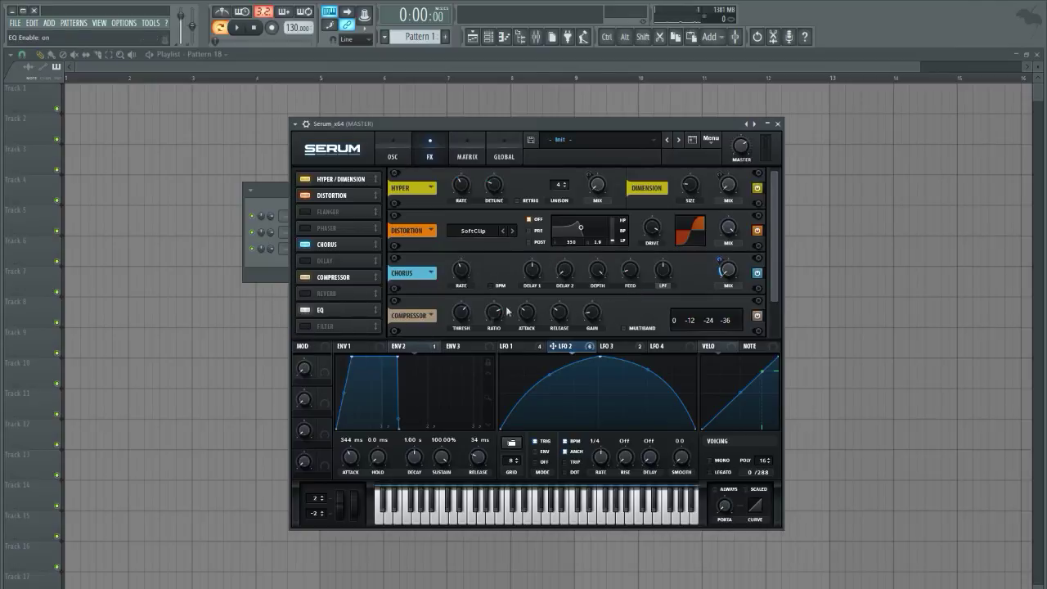
scroll(707, 290, down, 1)
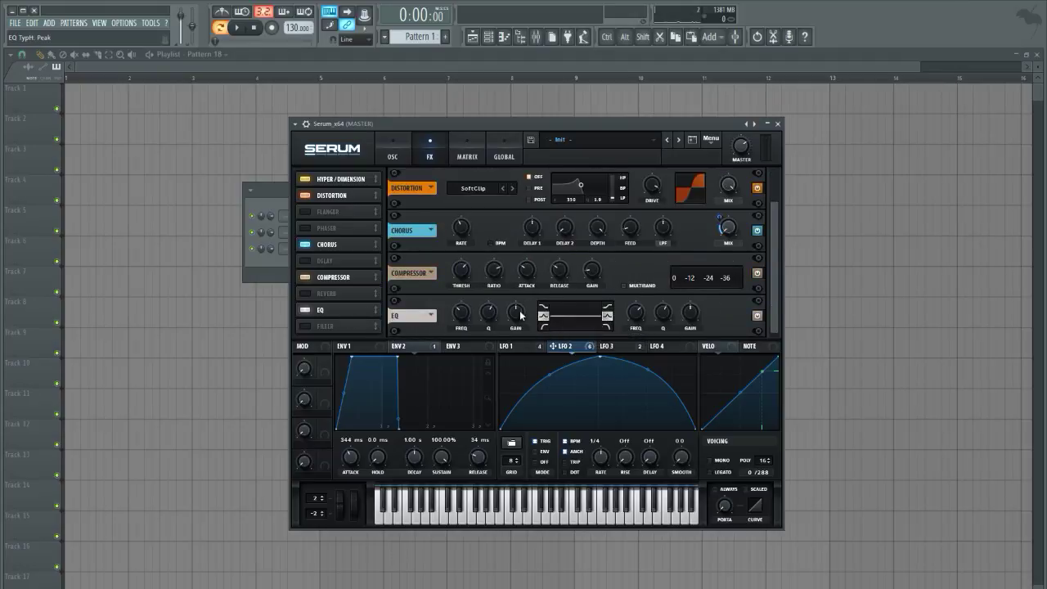
drag(520, 312, 521, 287)
drag(693, 315, 655, 343)
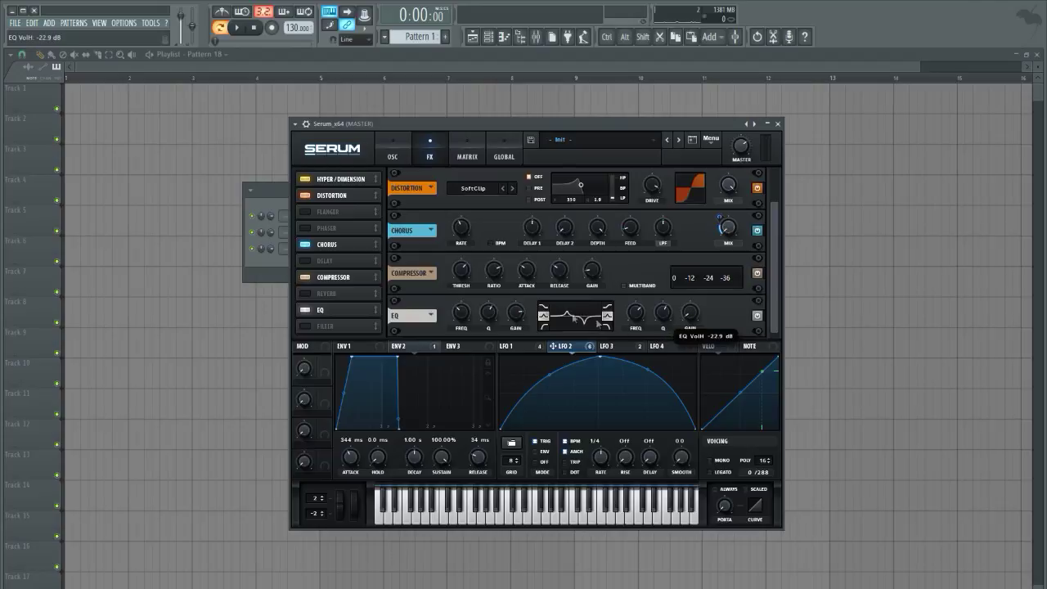
drag(483, 316, 485, 300)
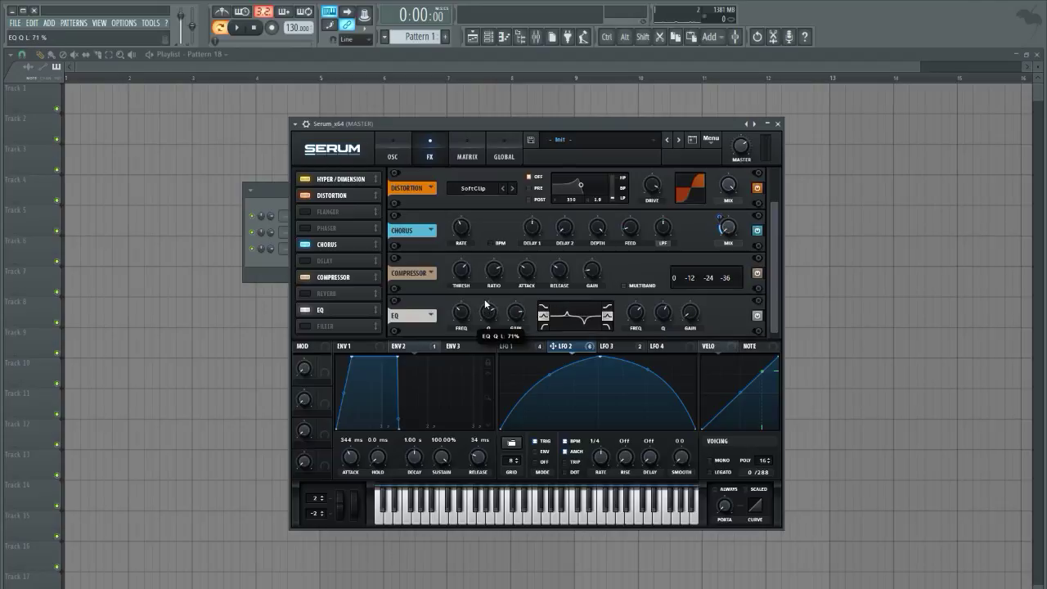
drag(663, 312, 663, 306)
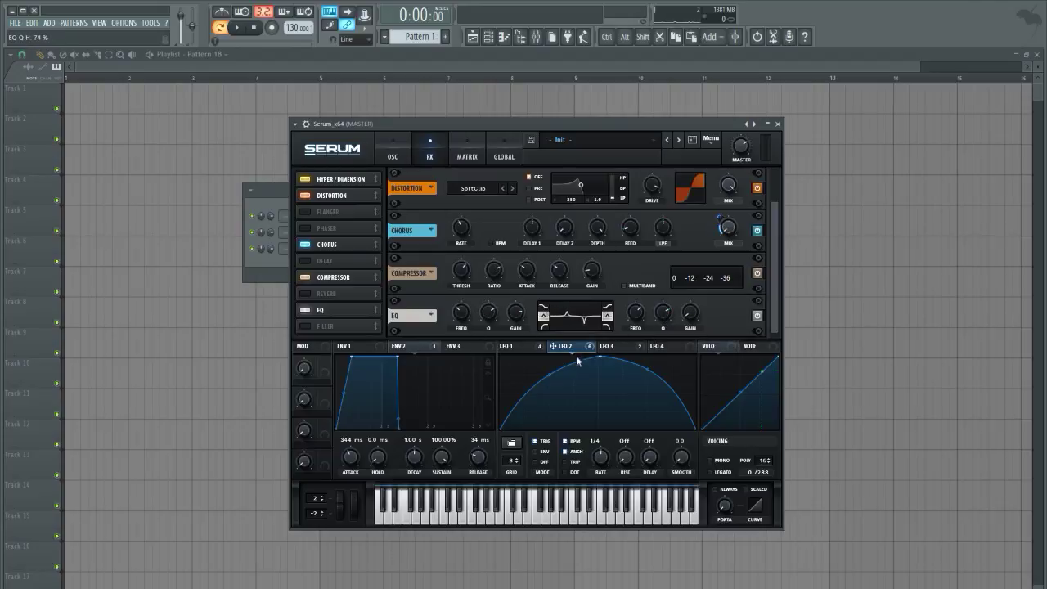
Modulate both EQ band frequencies with LFO 2, set the low band's frequency to 108 Hz and audition with F4.
drag(553, 346, 460, 311)
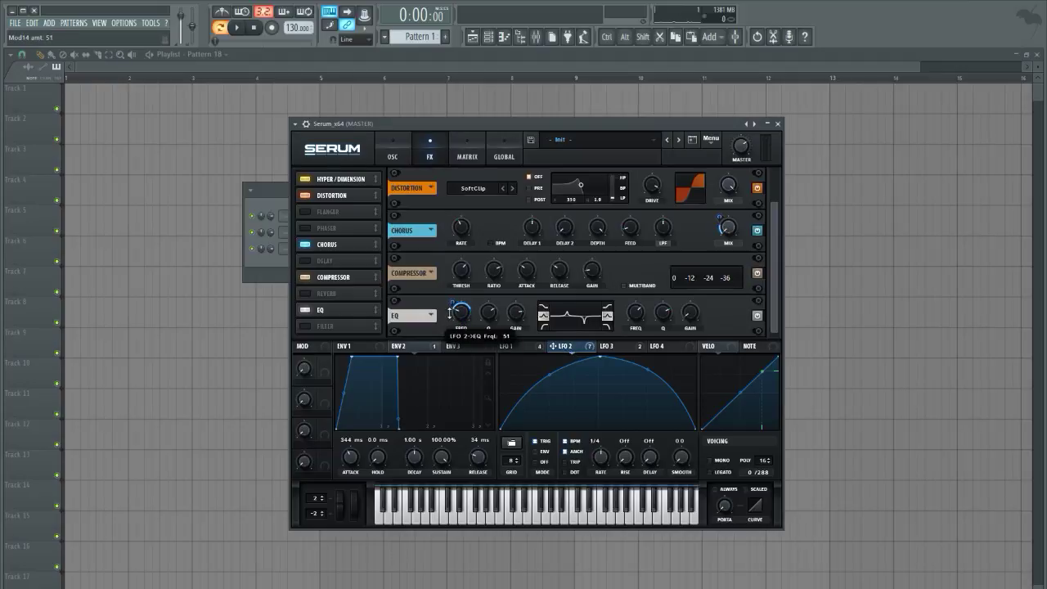
drag(562, 348, 620, 334)
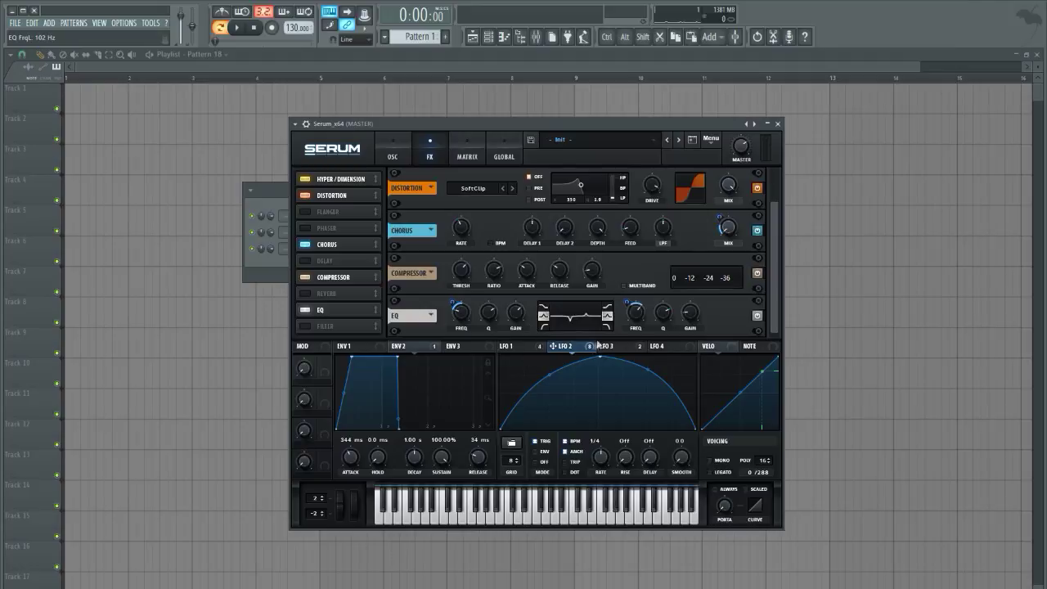
drag(460, 317, 460, 318)
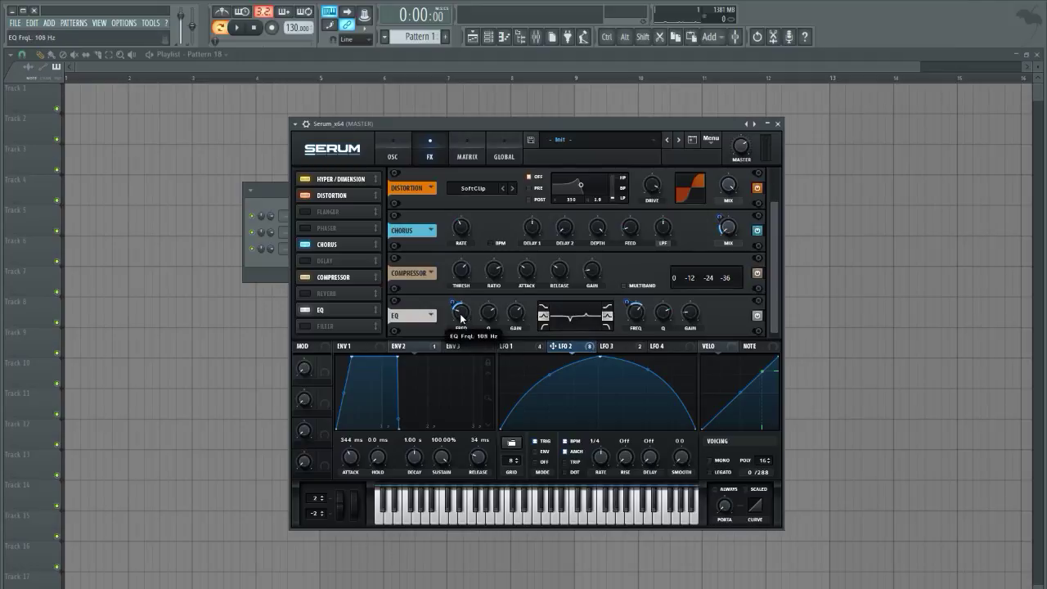
scroll(464, 314, up, 3)
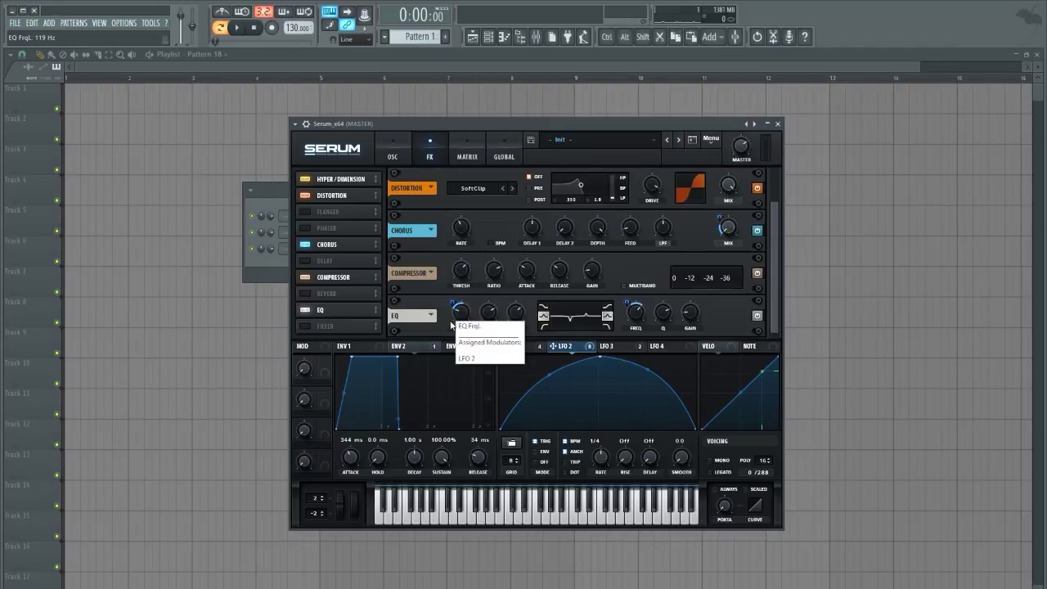
key(v)
click(465, 322)
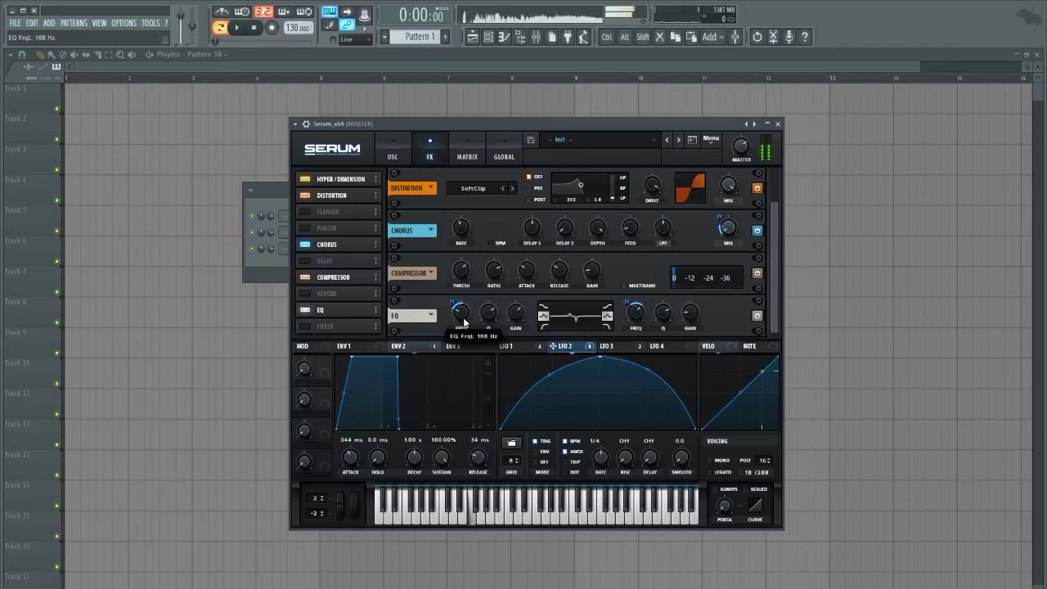
click(632, 320)
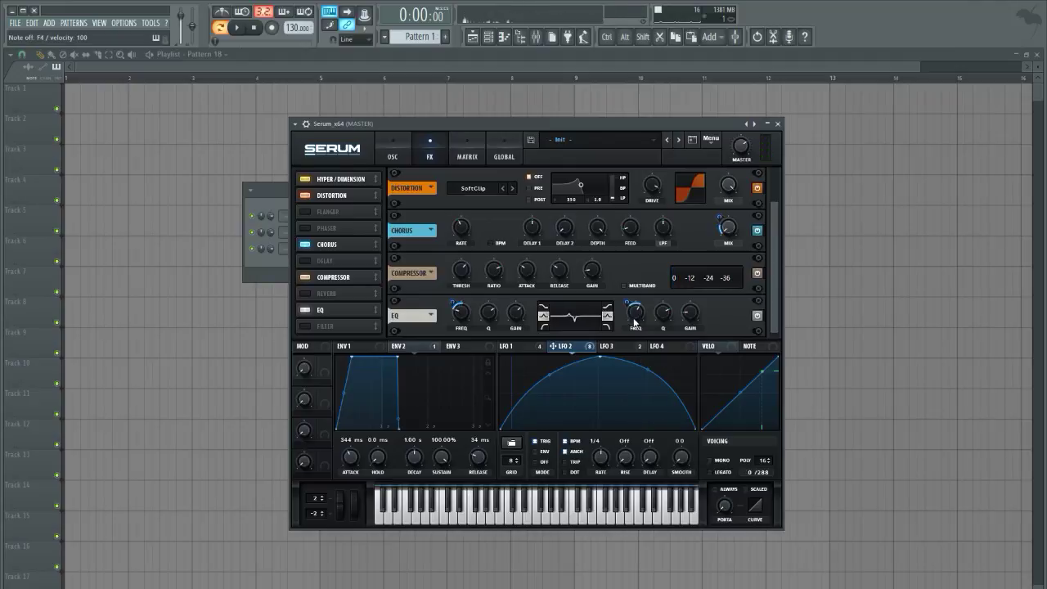
Enable the effects filter as MG Low 6, modulate its cutoff with LFO 2 and set the cutoff to 11 Hz.
click(325, 326)
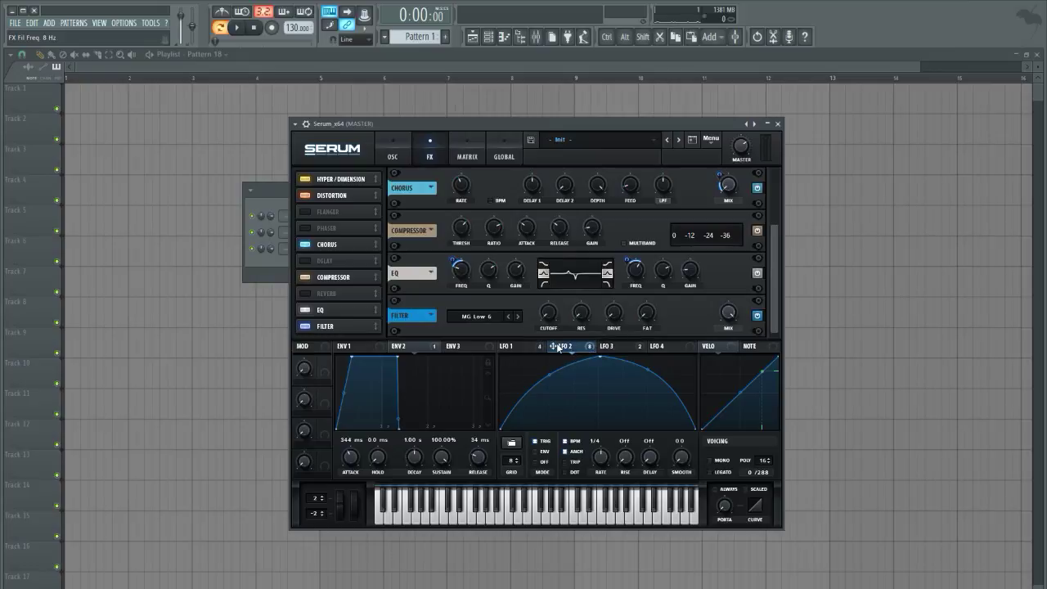
drag(599, 356, 540, 341)
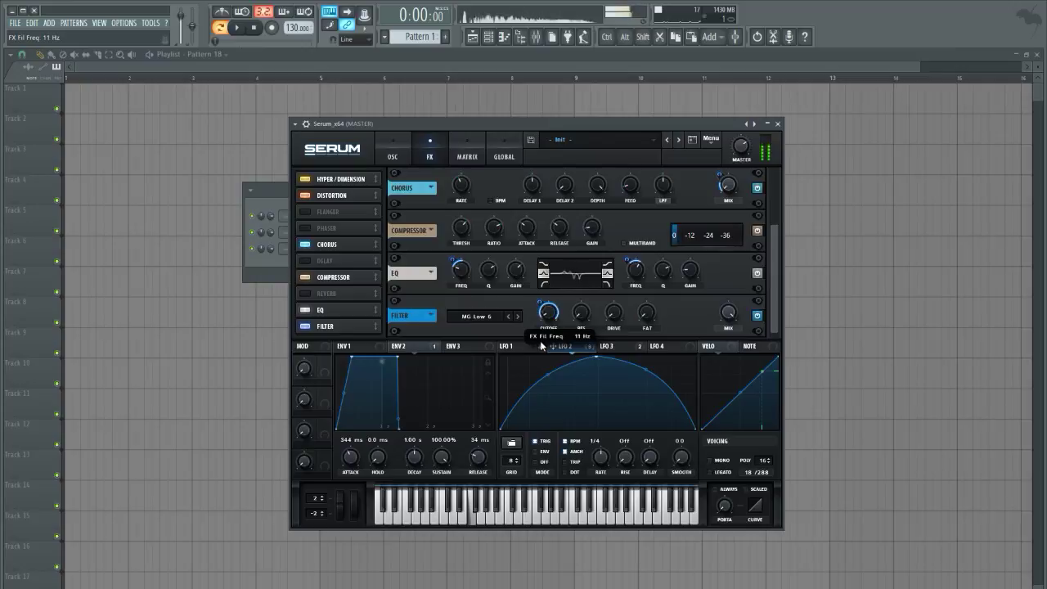
Try oscillator B at octaves +2 and +1 with more FM warp on oscillator A, returning the octave to 0 and the warp to 0 %.
click(392, 150)
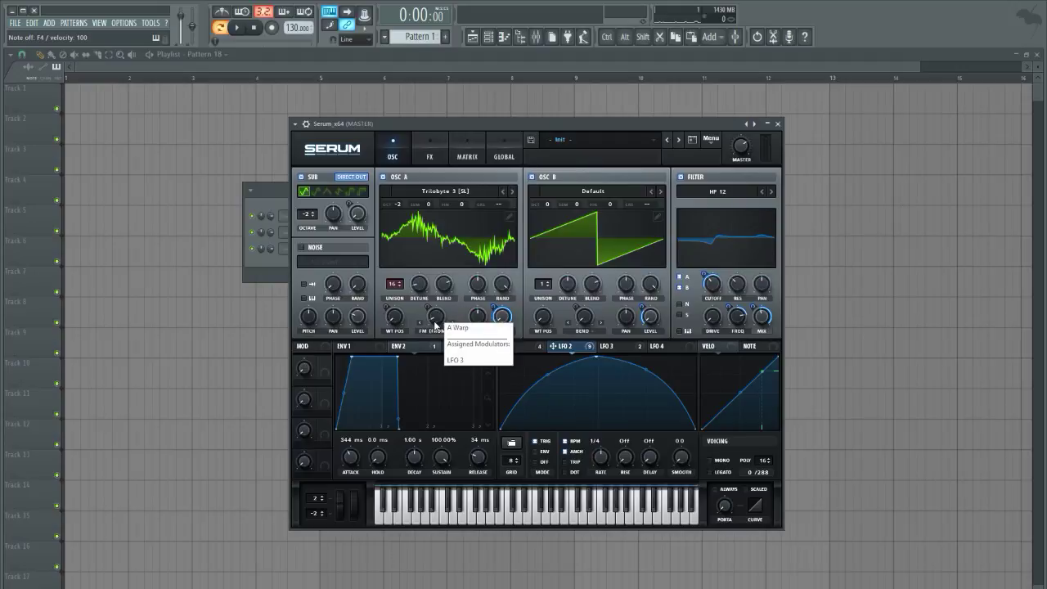
click(430, 158)
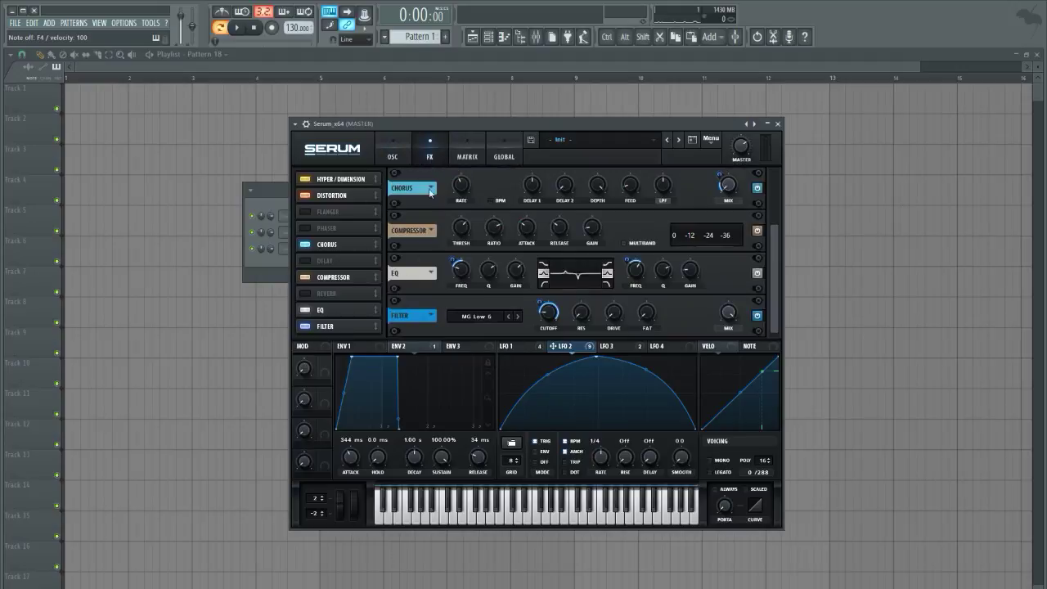
click(397, 148)
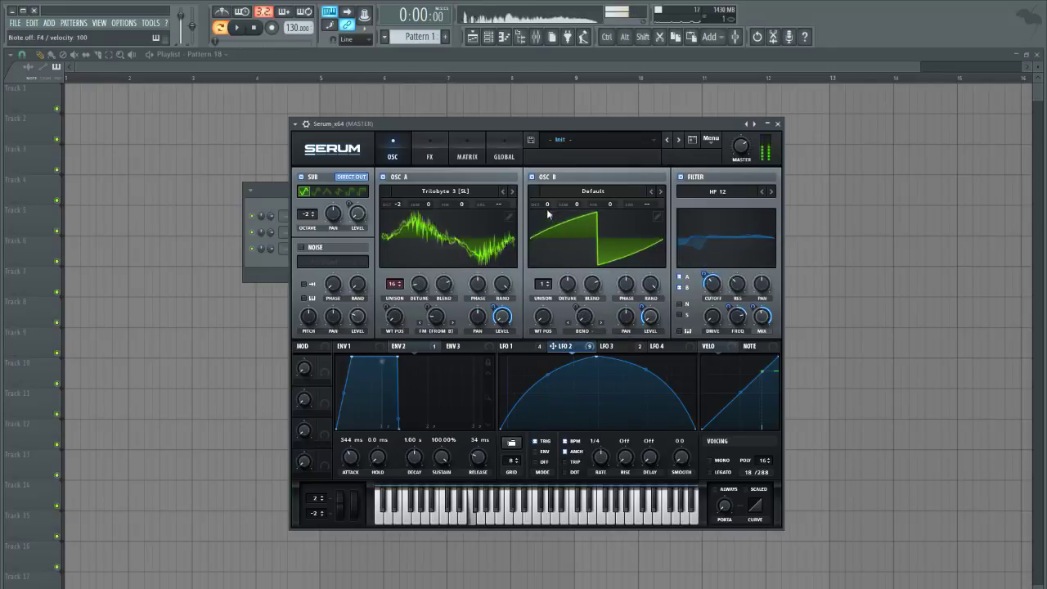
drag(548, 203, 556, 190)
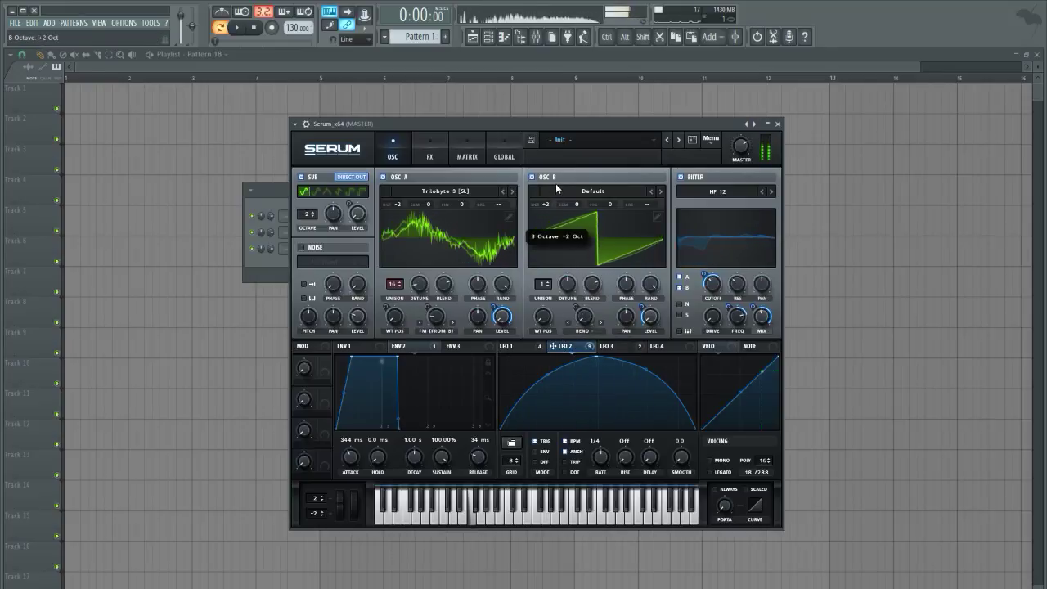
drag(556, 184, 552, 197)
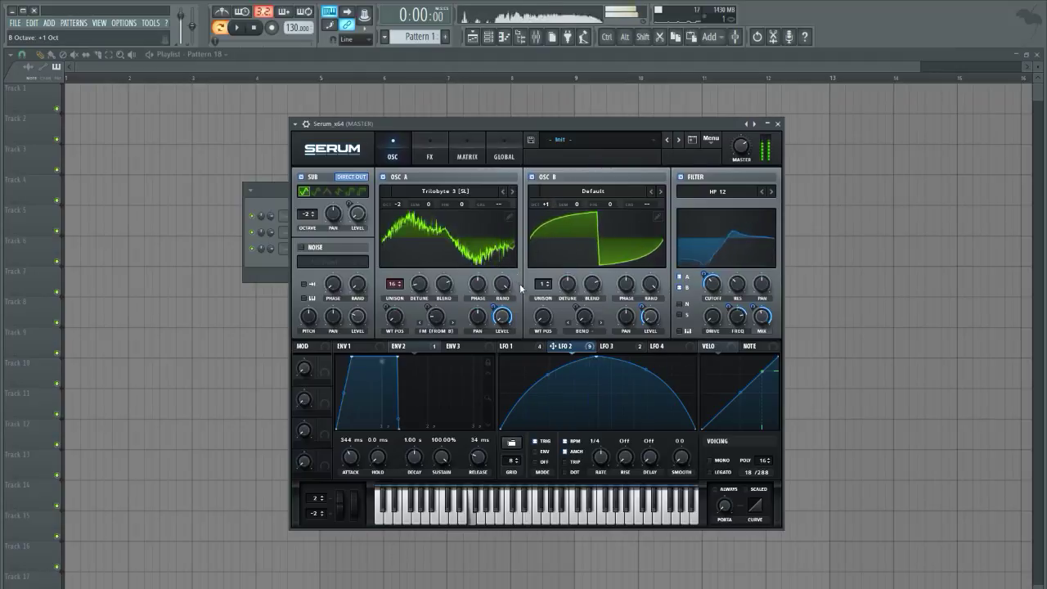
mouse_move(436, 317)
mouse_down()
mouse_move(437, 328)
mouse_move(442, 299)
mouse_move(442, 308)
mouse_up()
drag(546, 204, 546, 214)
click(441, 318)
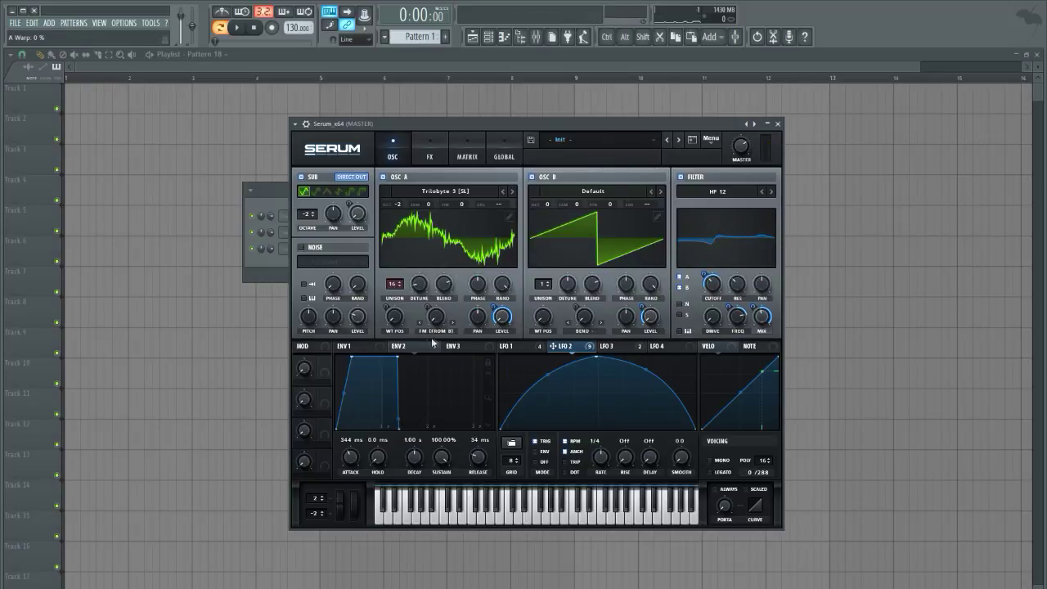
Adjust LFO 3's modulation amount on oscillator A's FM warp and audition it with F4, keeping the base warp at 0 %.
click(524, 353)
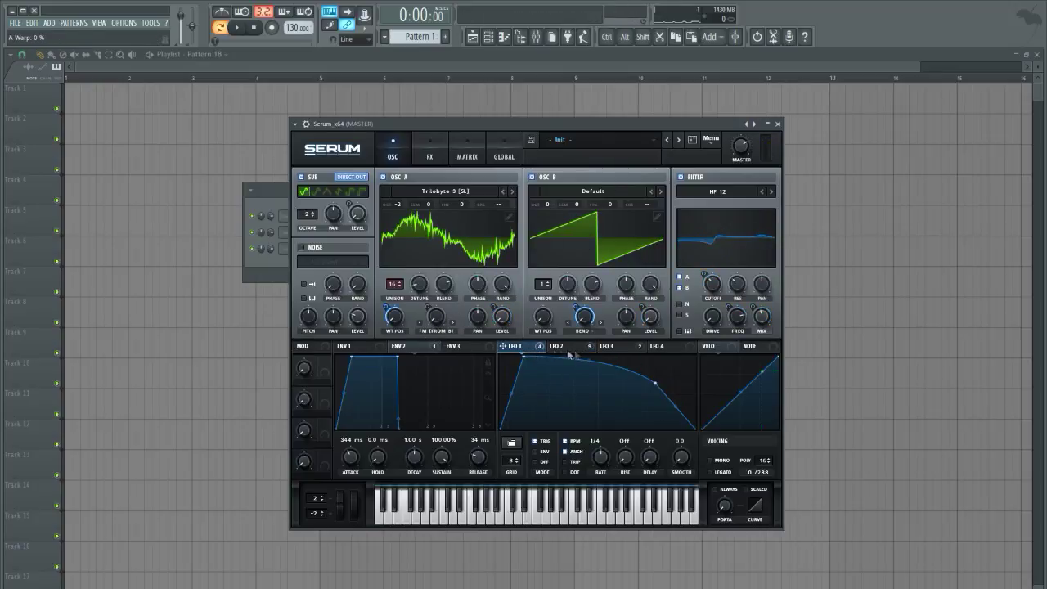
click(615, 348)
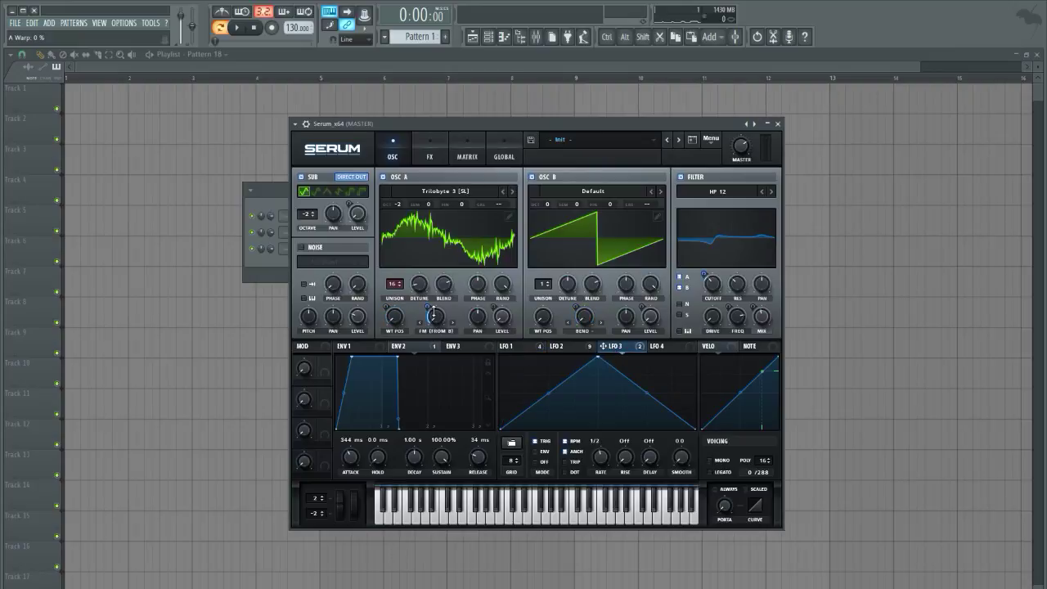
drag(428, 307, 428, 311)
key(v)
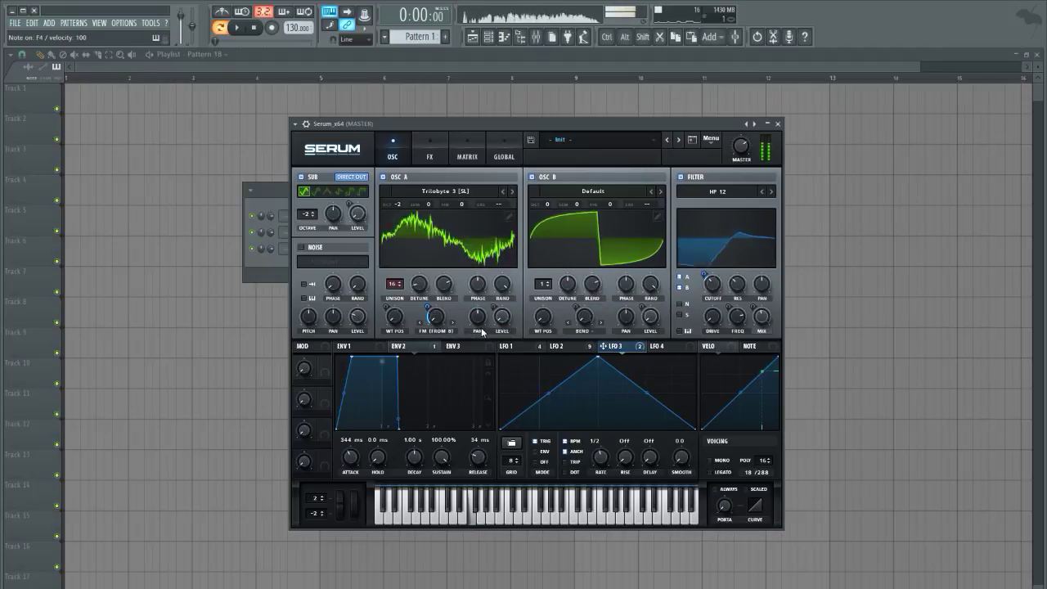
drag(435, 318, 437, 312)
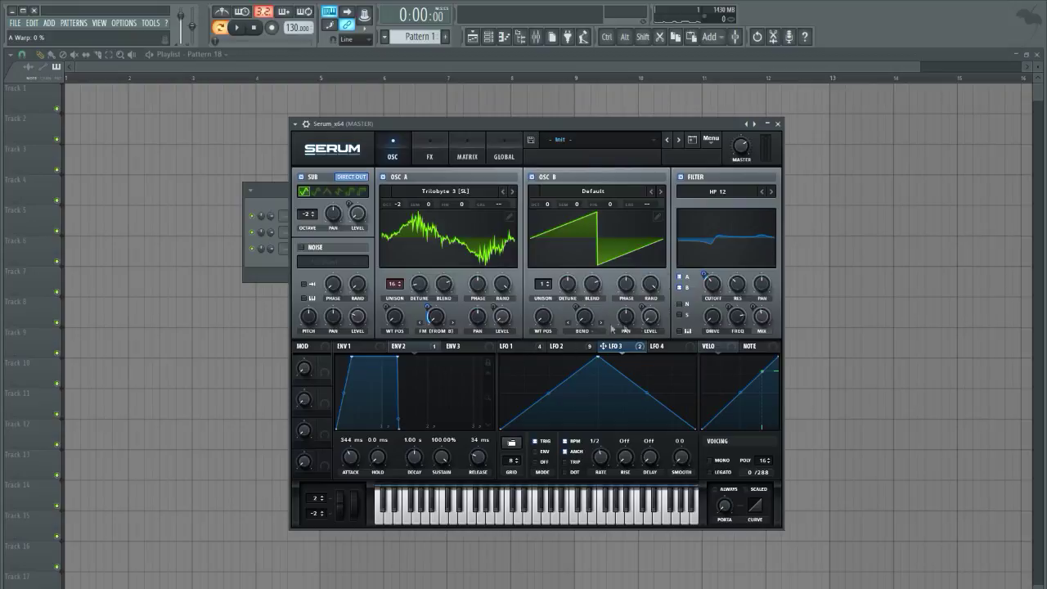
Set LFO 2's modulation amount on oscillator B's level to 25.
click(541, 349)
click(561, 346)
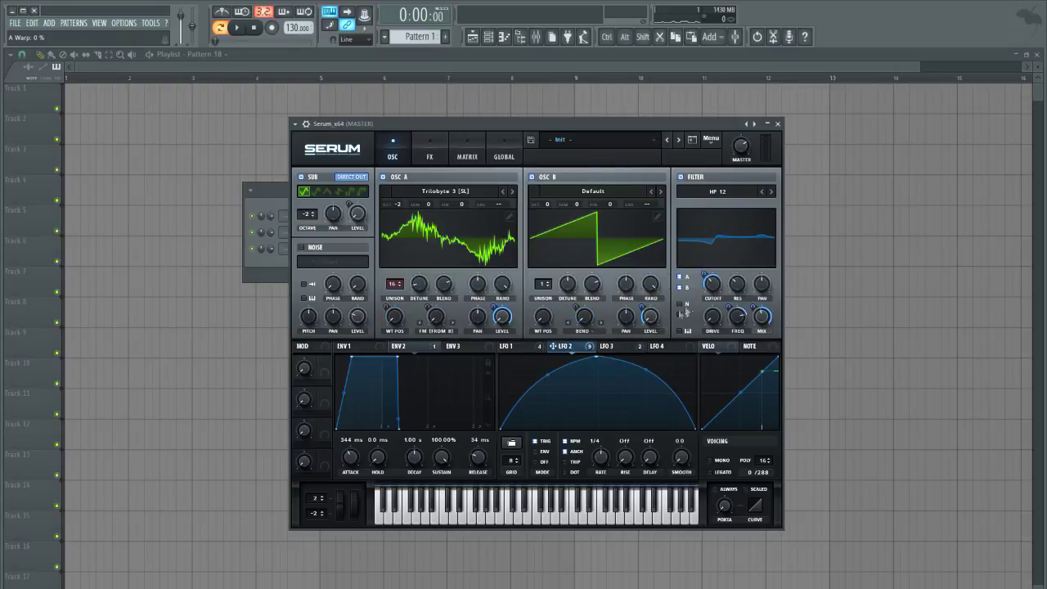
mouse_move(647, 315)
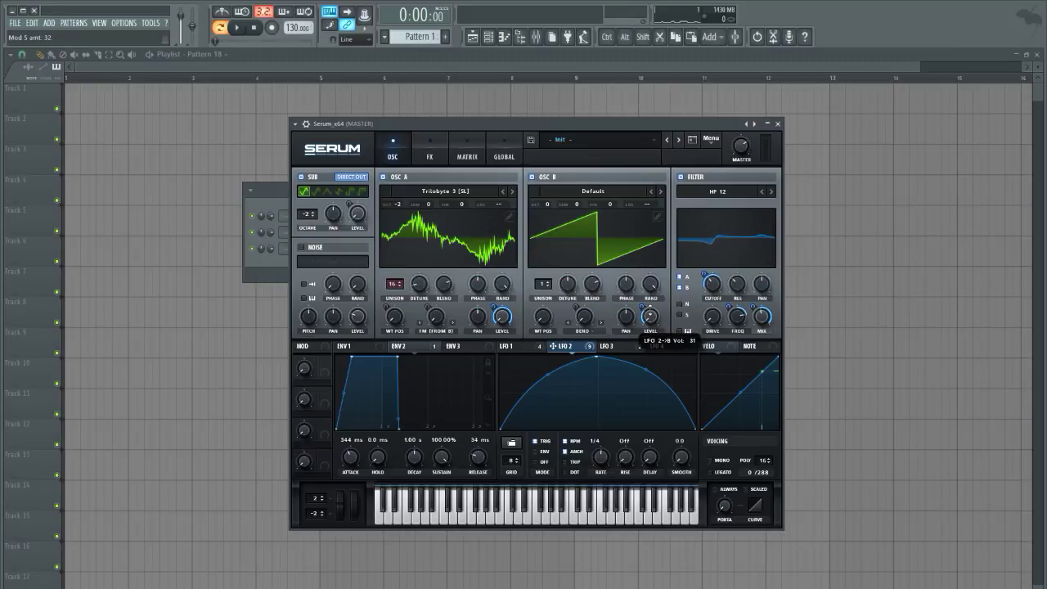
drag(639, 340, 649, 249)
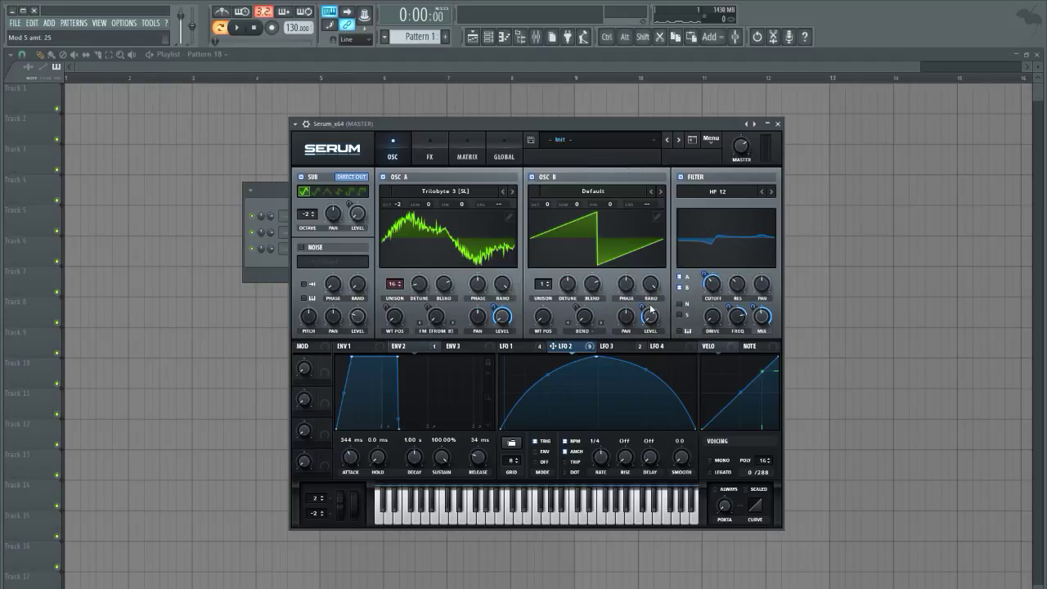
drag(651, 308, 643, 307)
click(429, 151)
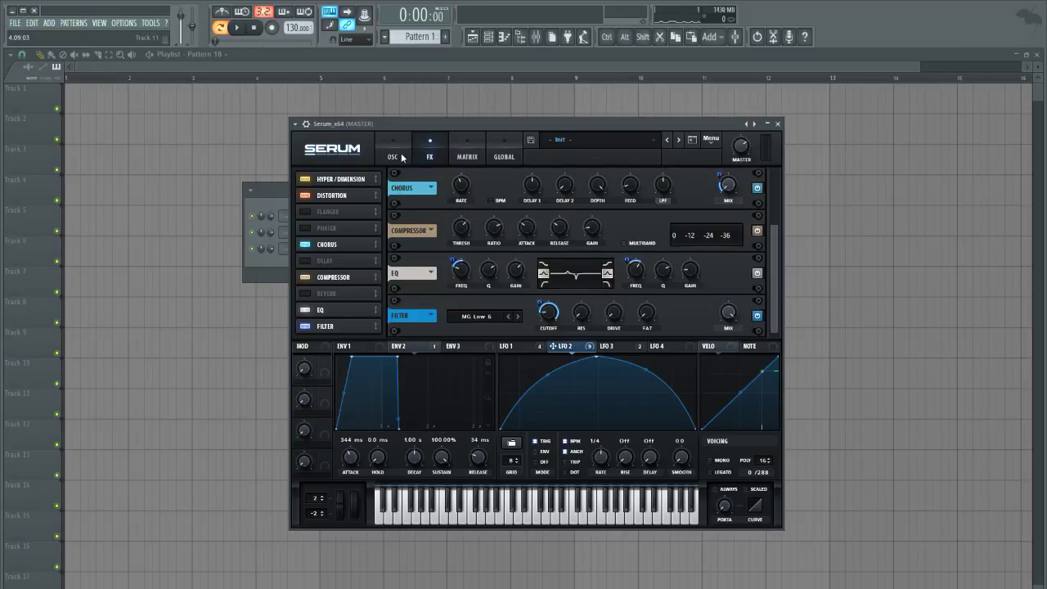
click(396, 155)
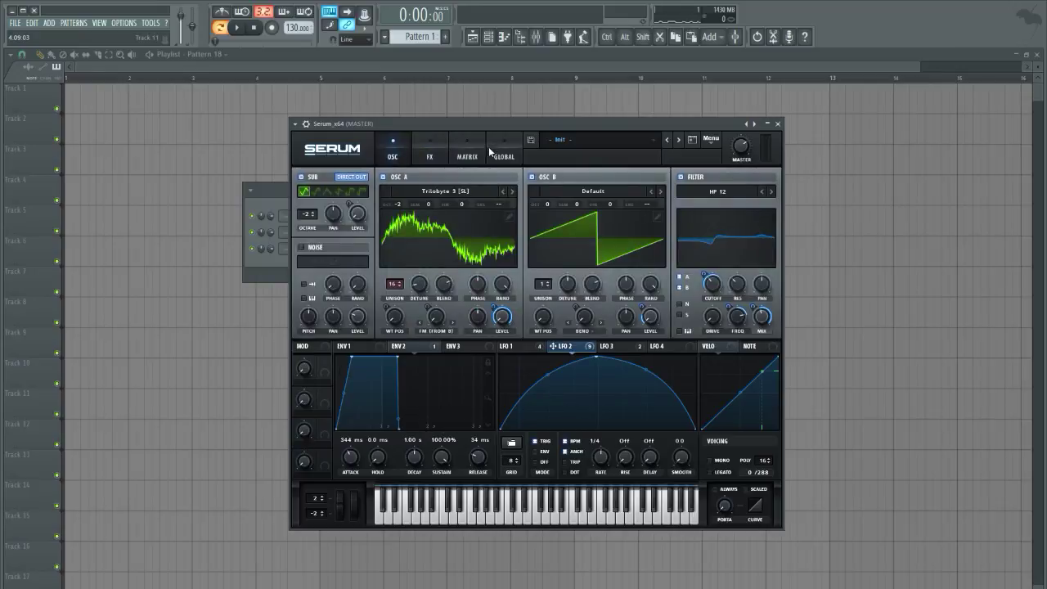
click(430, 159)
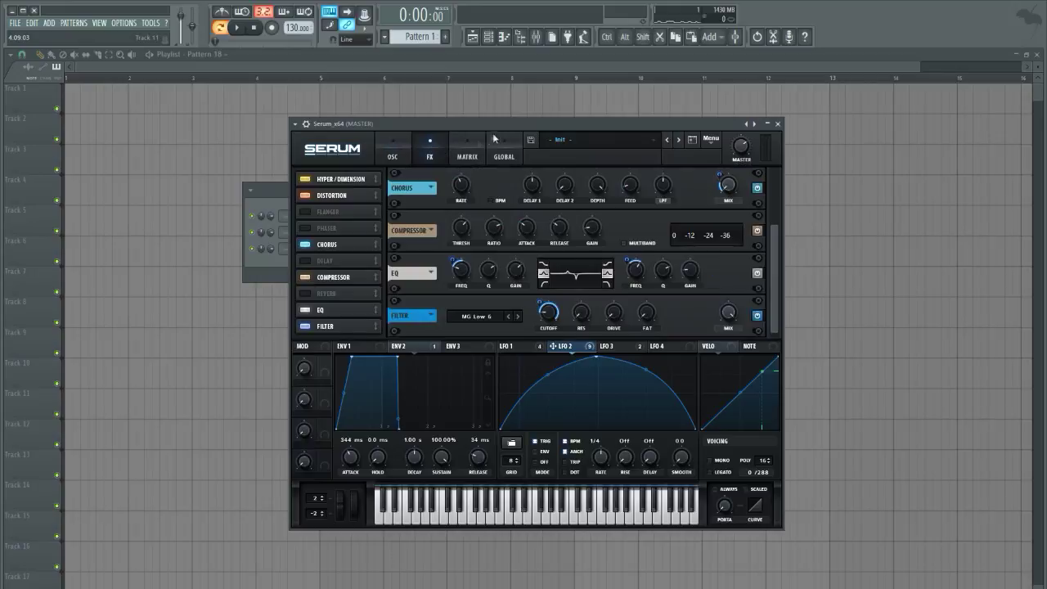
click(397, 156)
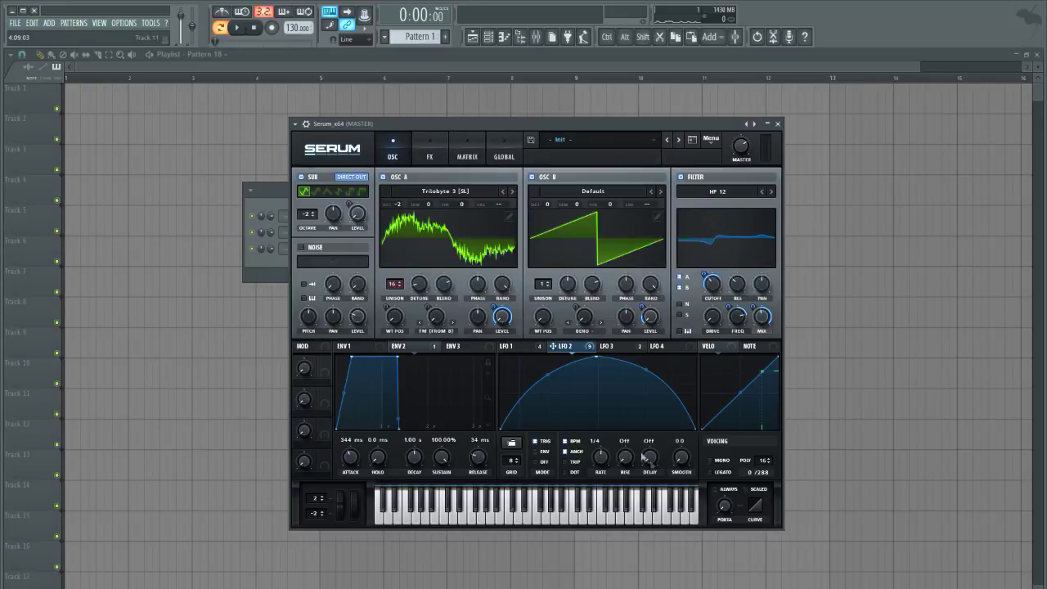
Enable Mono and Legato voicing, set portamento to Always and adjust the portamento time.
click(709, 461)
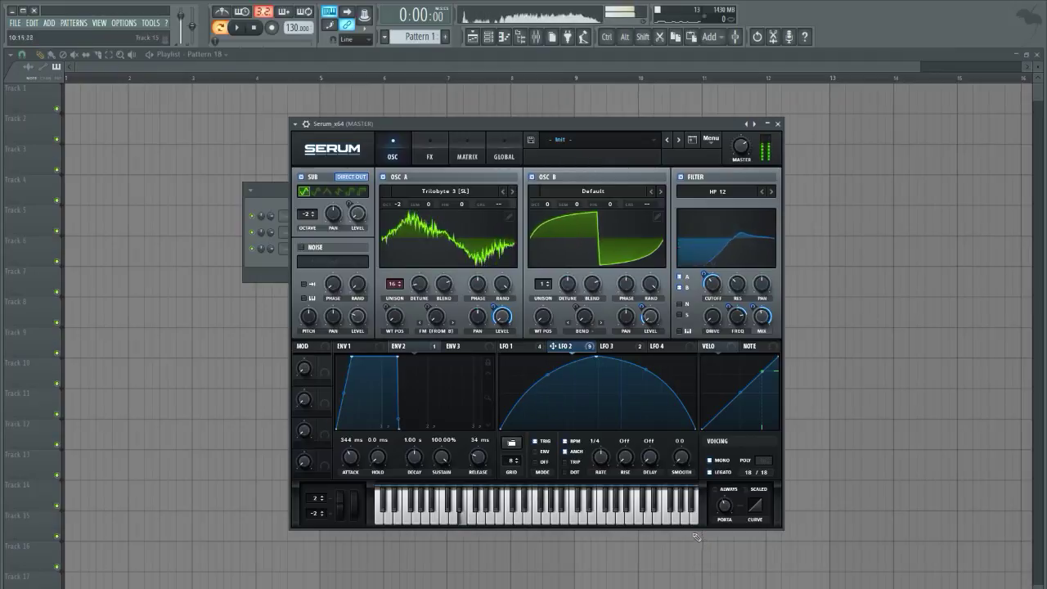
mouse_move(730, 505)
drag(731, 504, 731, 481)
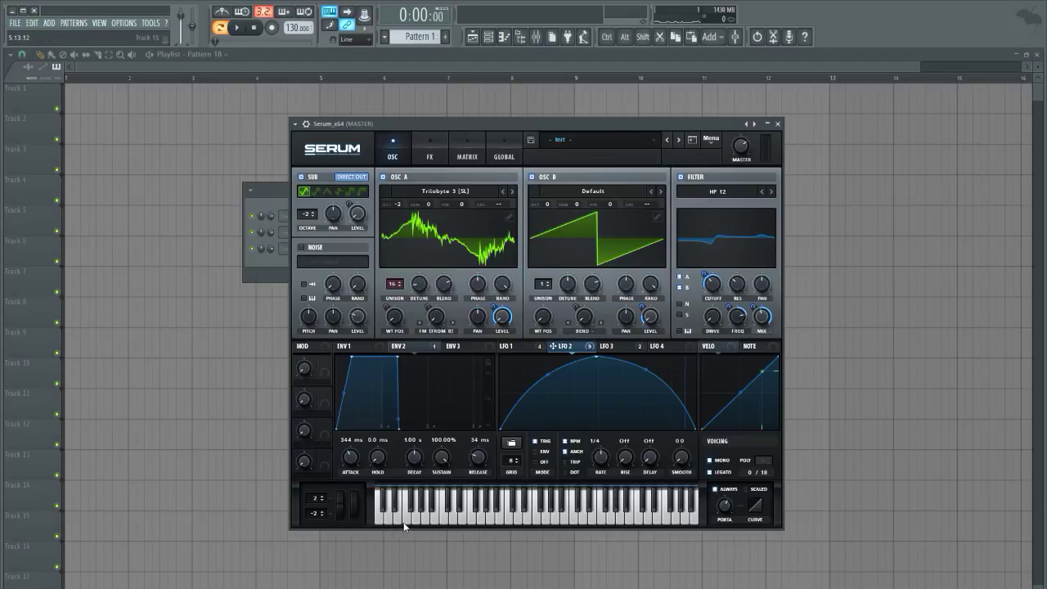
Audition the portamento glide by alternating between a lower note and E5.
key(c)
key(e)
key(c)
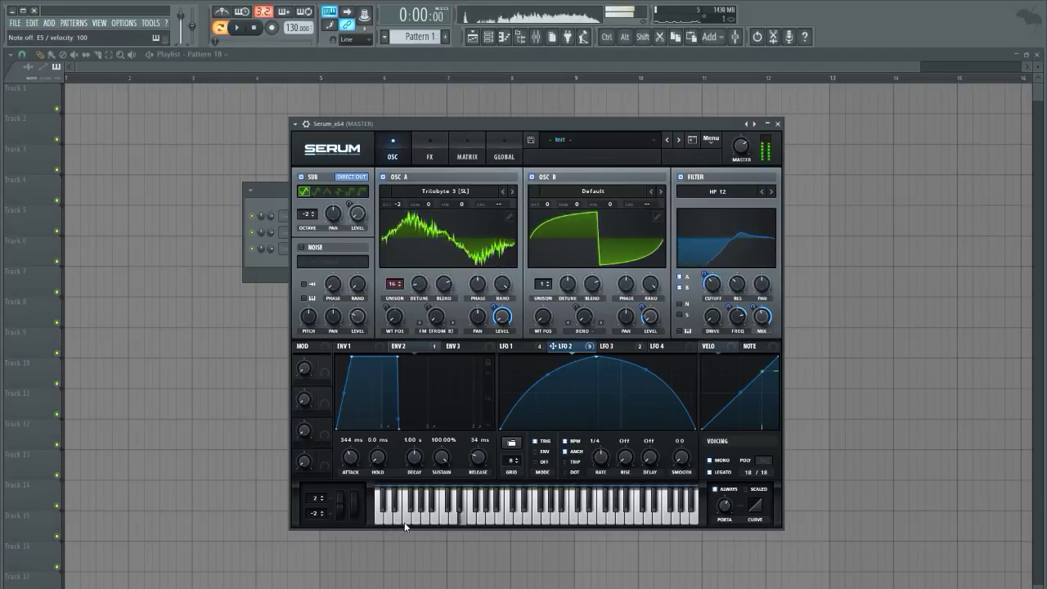
key(e)
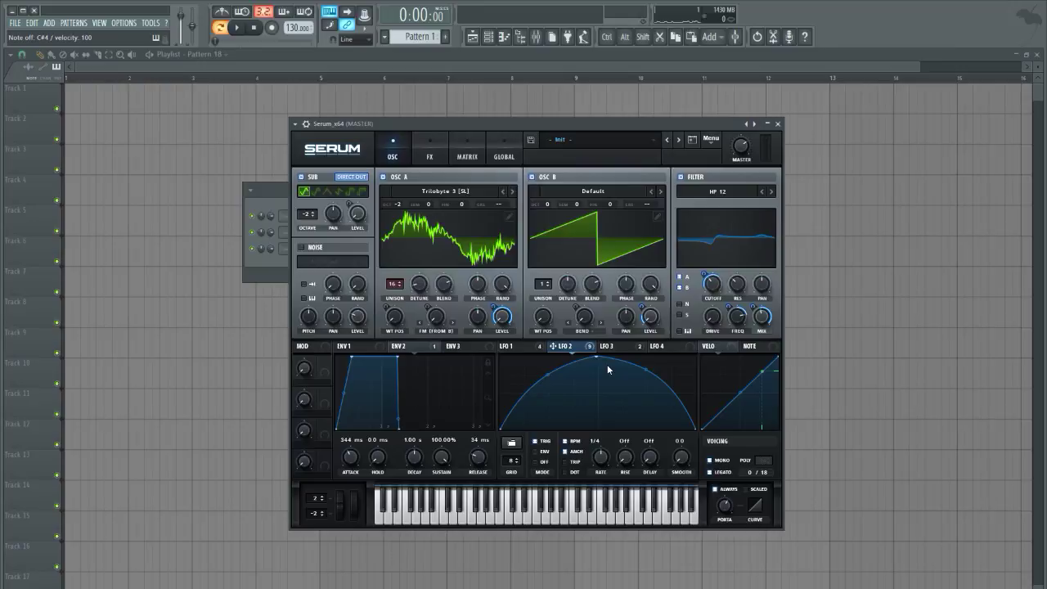
Move the Serum window aside to reveal the channel rack, audition F4 and move the window back.
drag(563, 121, 645, 105)
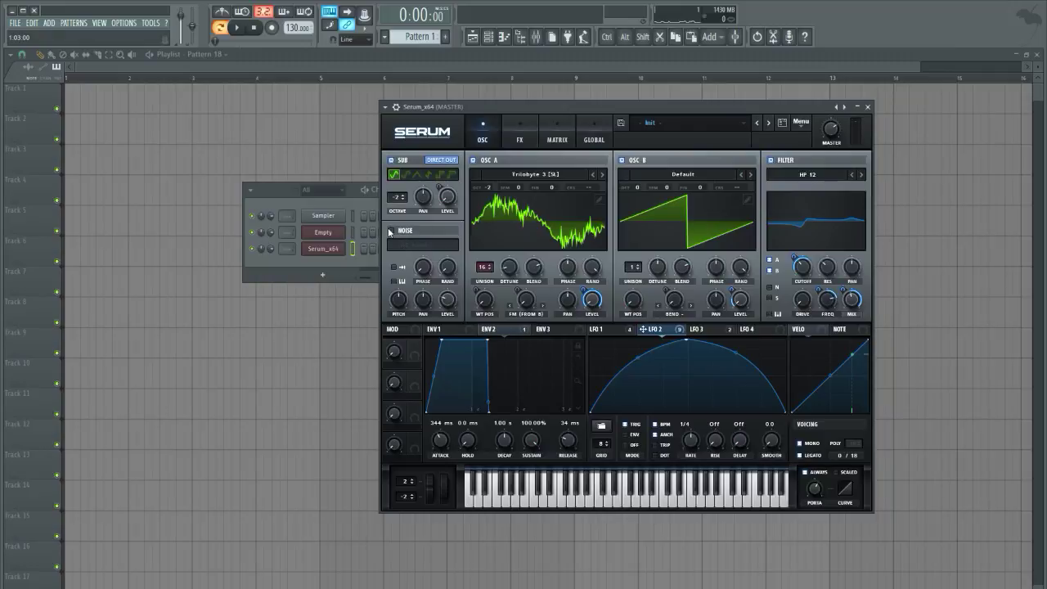
key(v)
drag(606, 107, 500, 112)
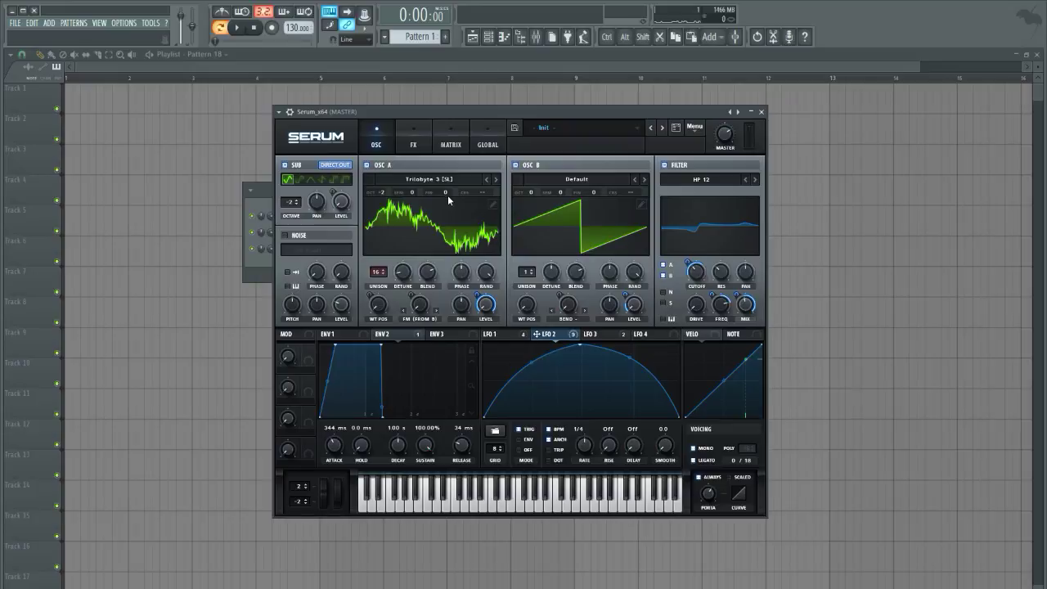